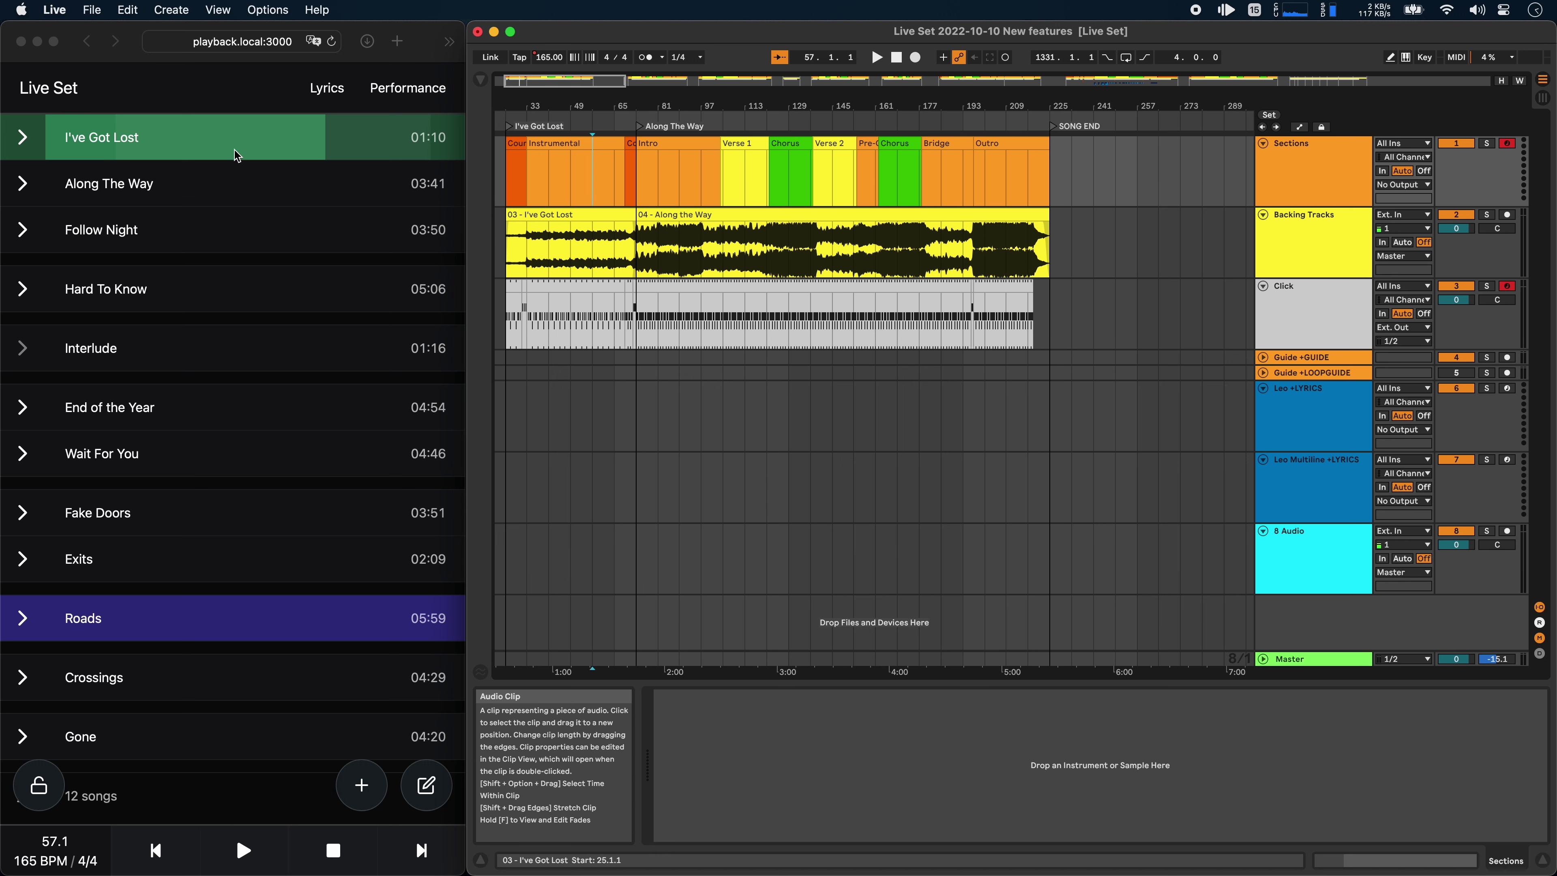
- Turn on Auto-Expand the Current Song in AbleSet's Setlist options
click(210, 105)
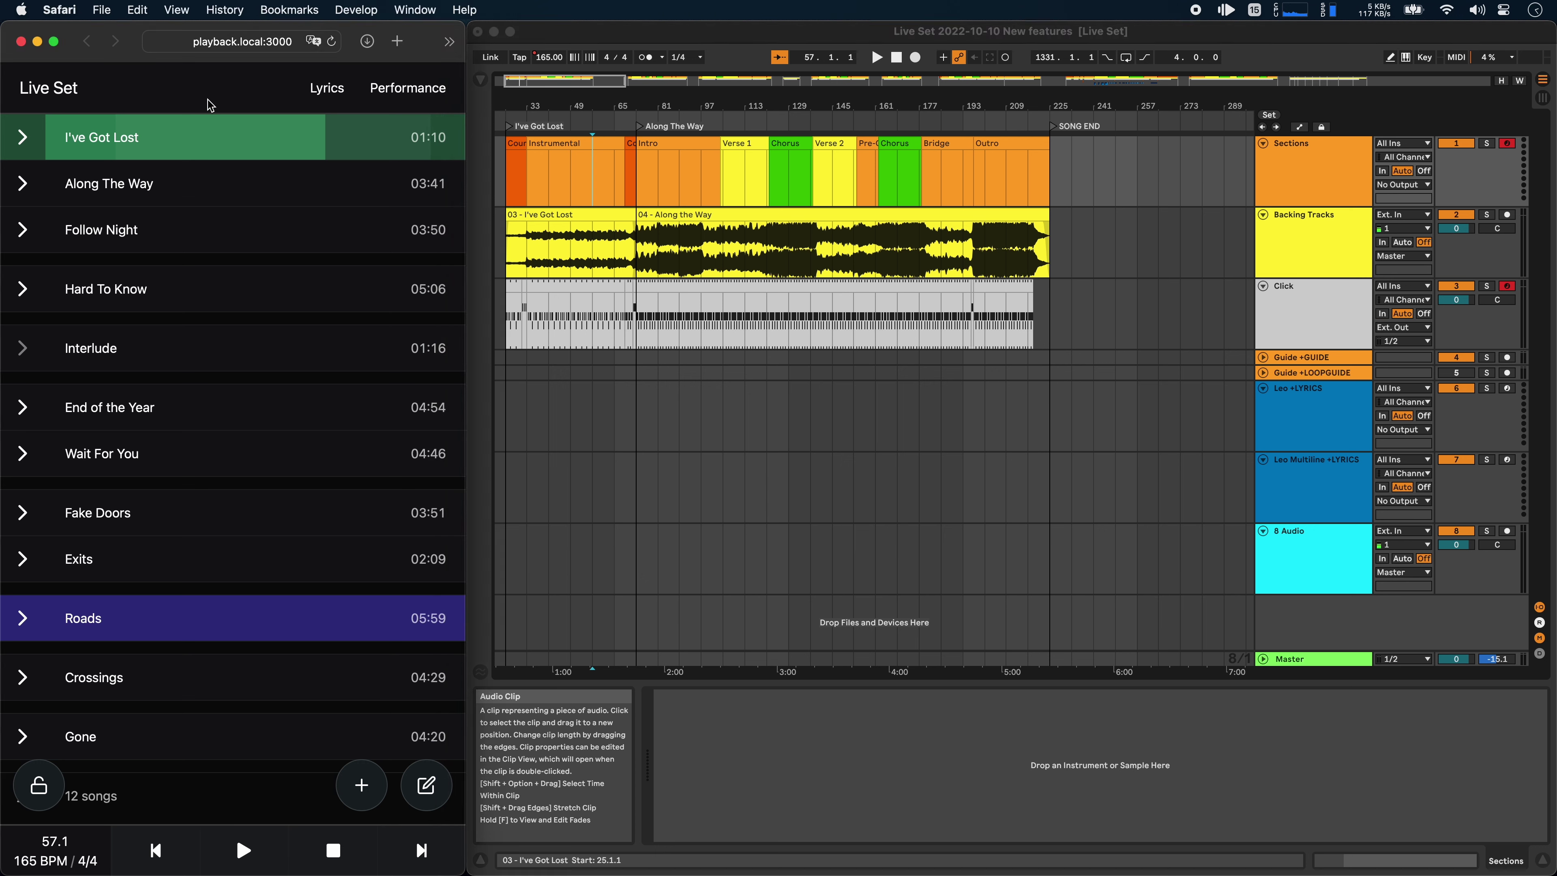
click(1332, 37)
click(1226, 10)
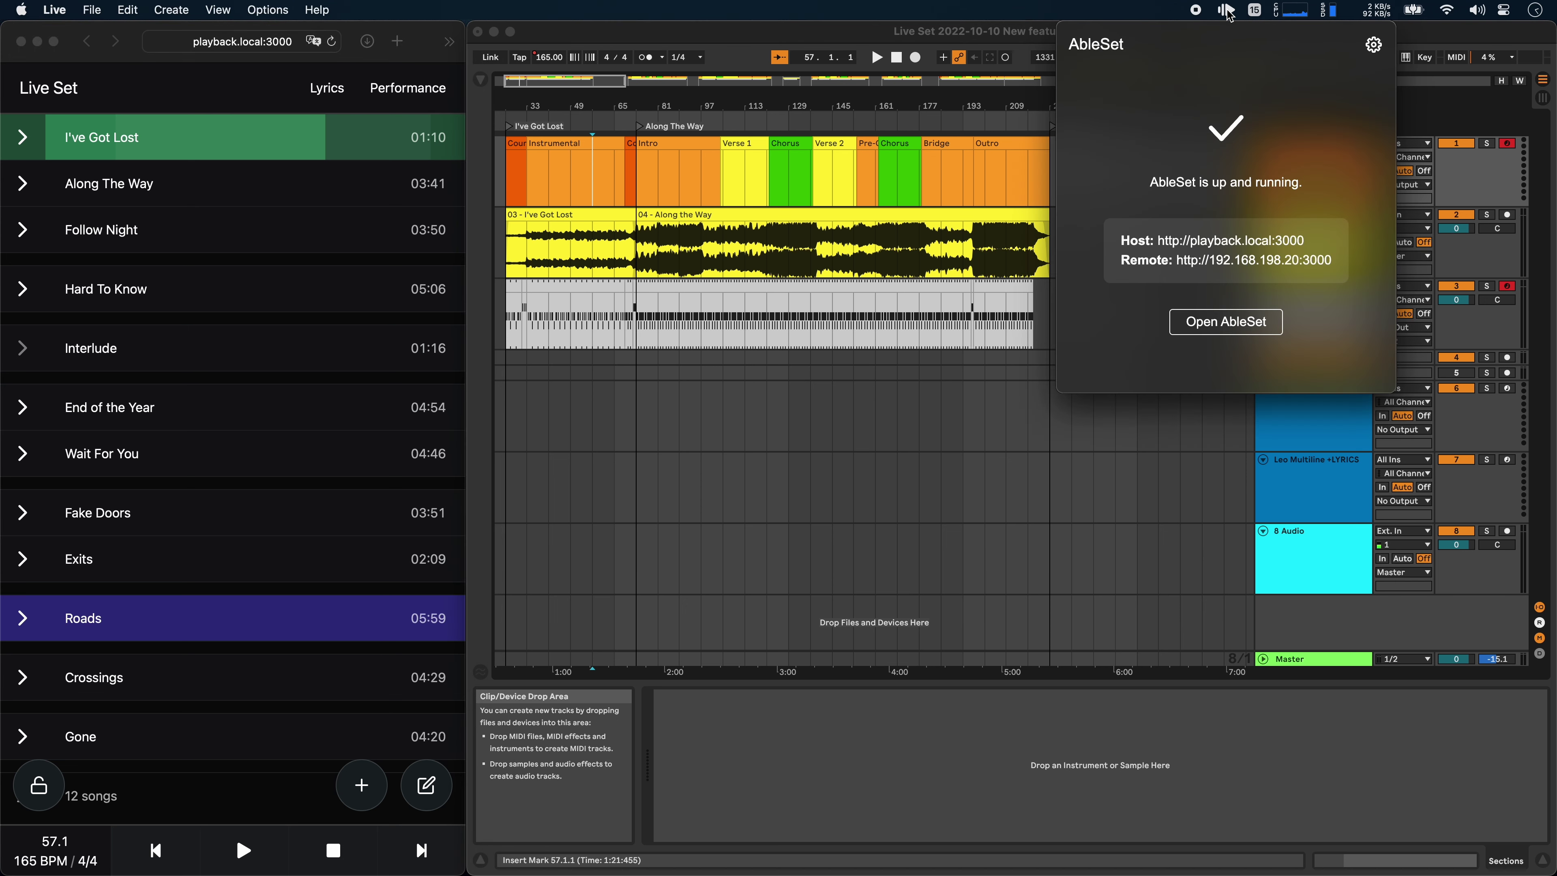
click(1372, 44)
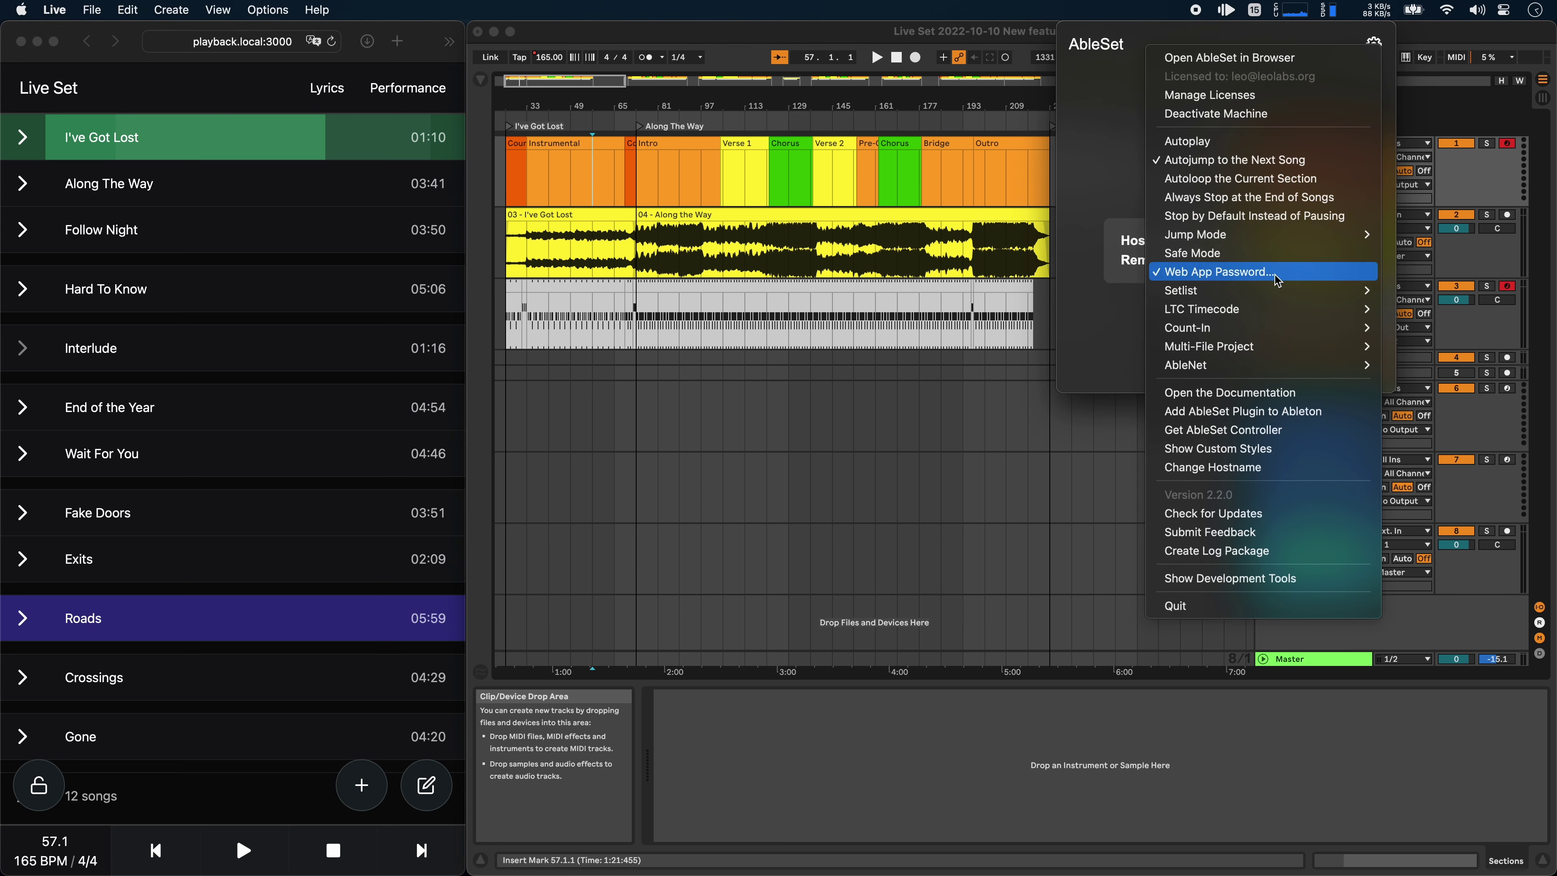
mouse_move(1238, 291)
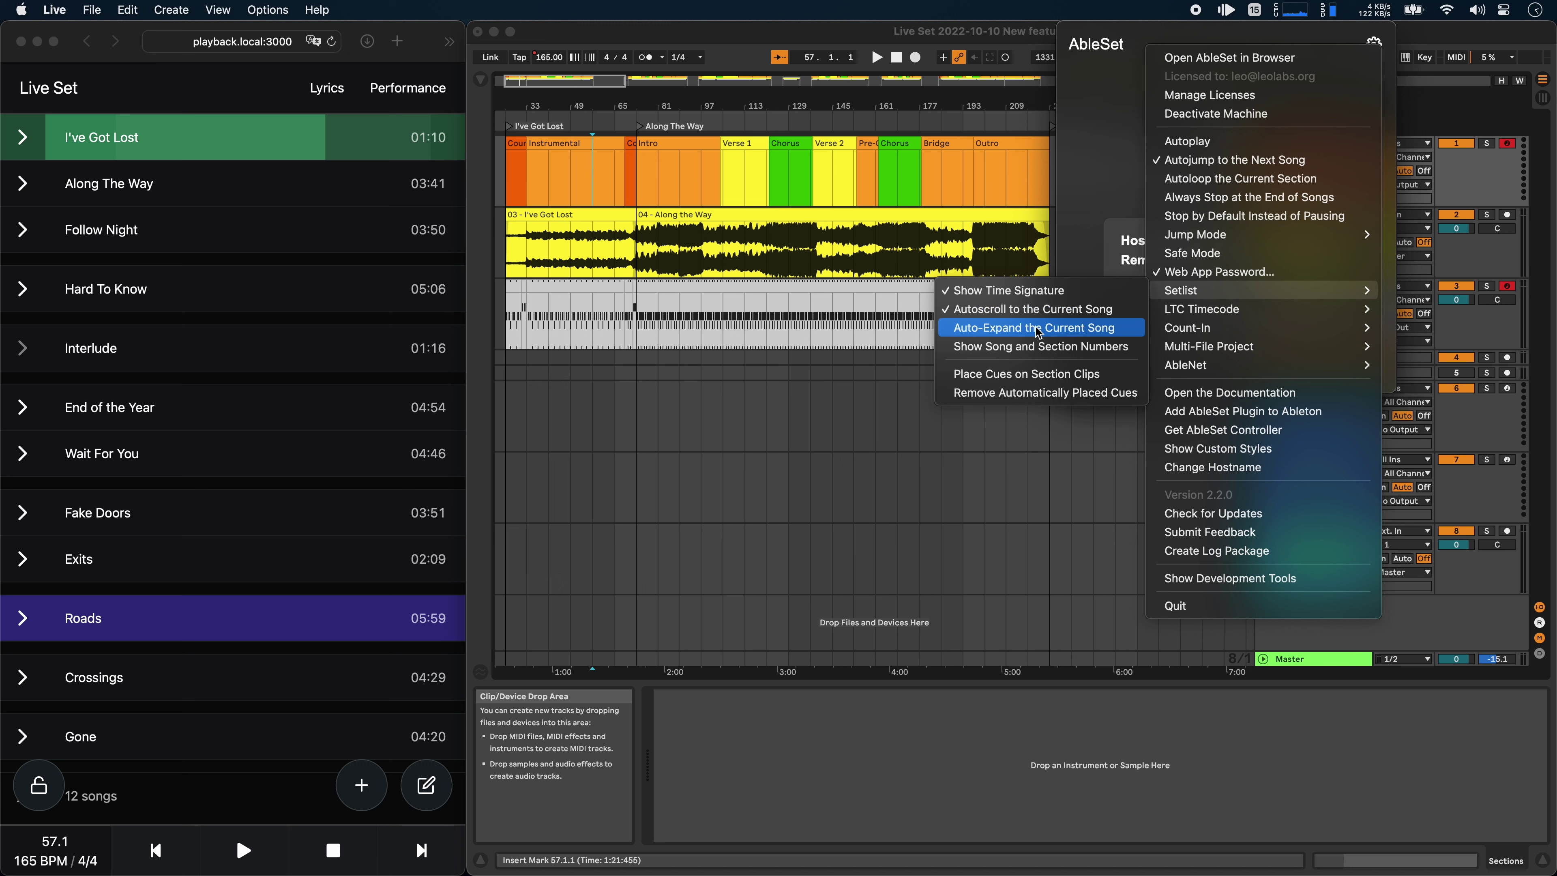
click(1052, 336)
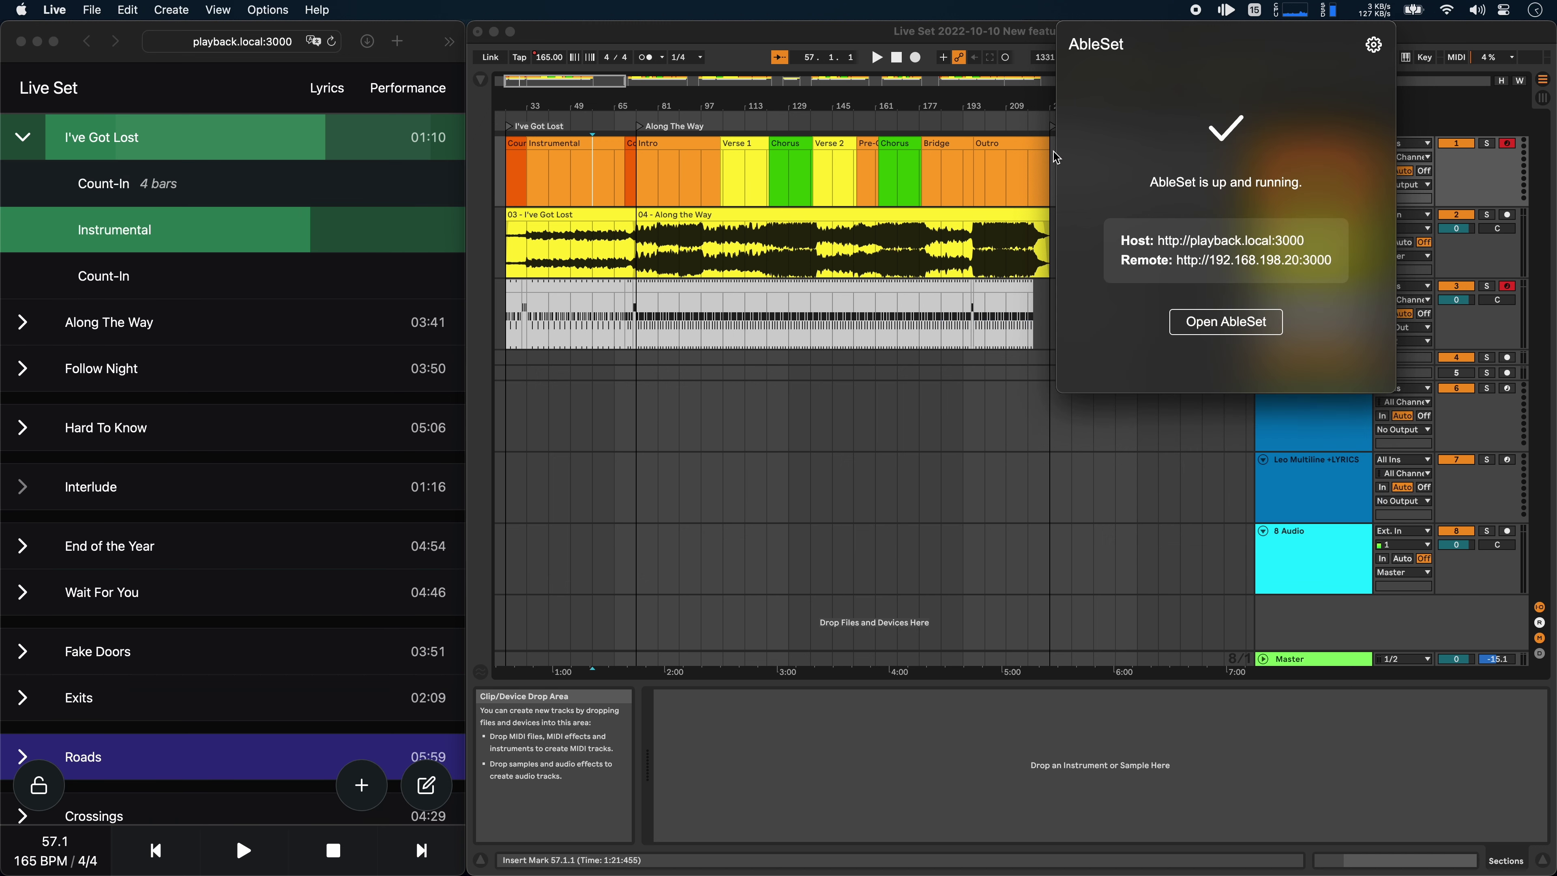
click(983, 38)
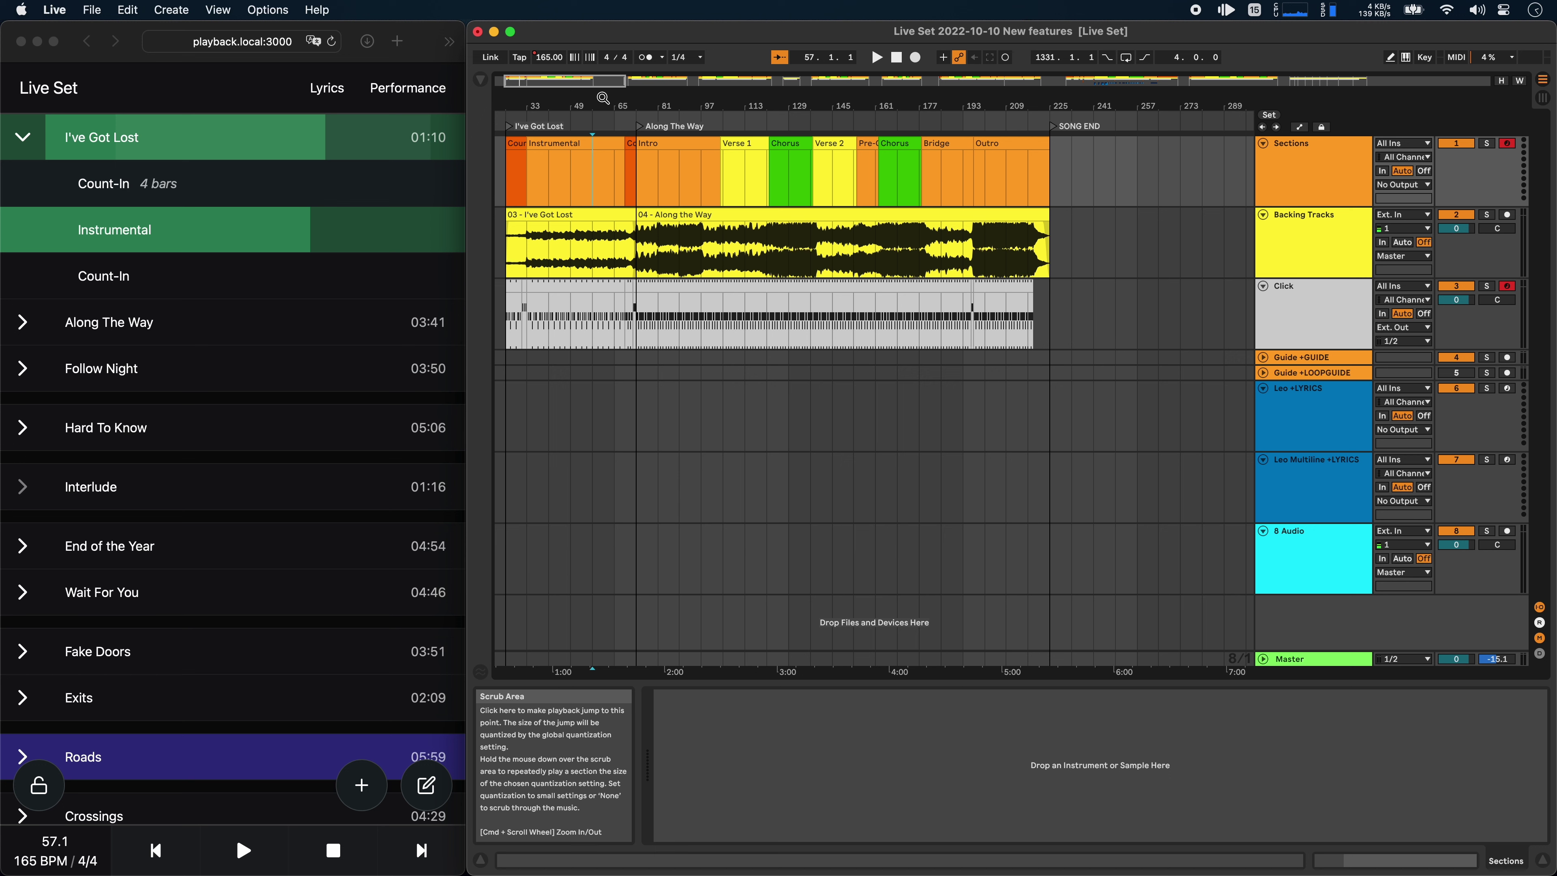
- Skip ahead through Along The Way, Follow Night and Hard To Know, then return to I've Got Lost
click(284, 89)
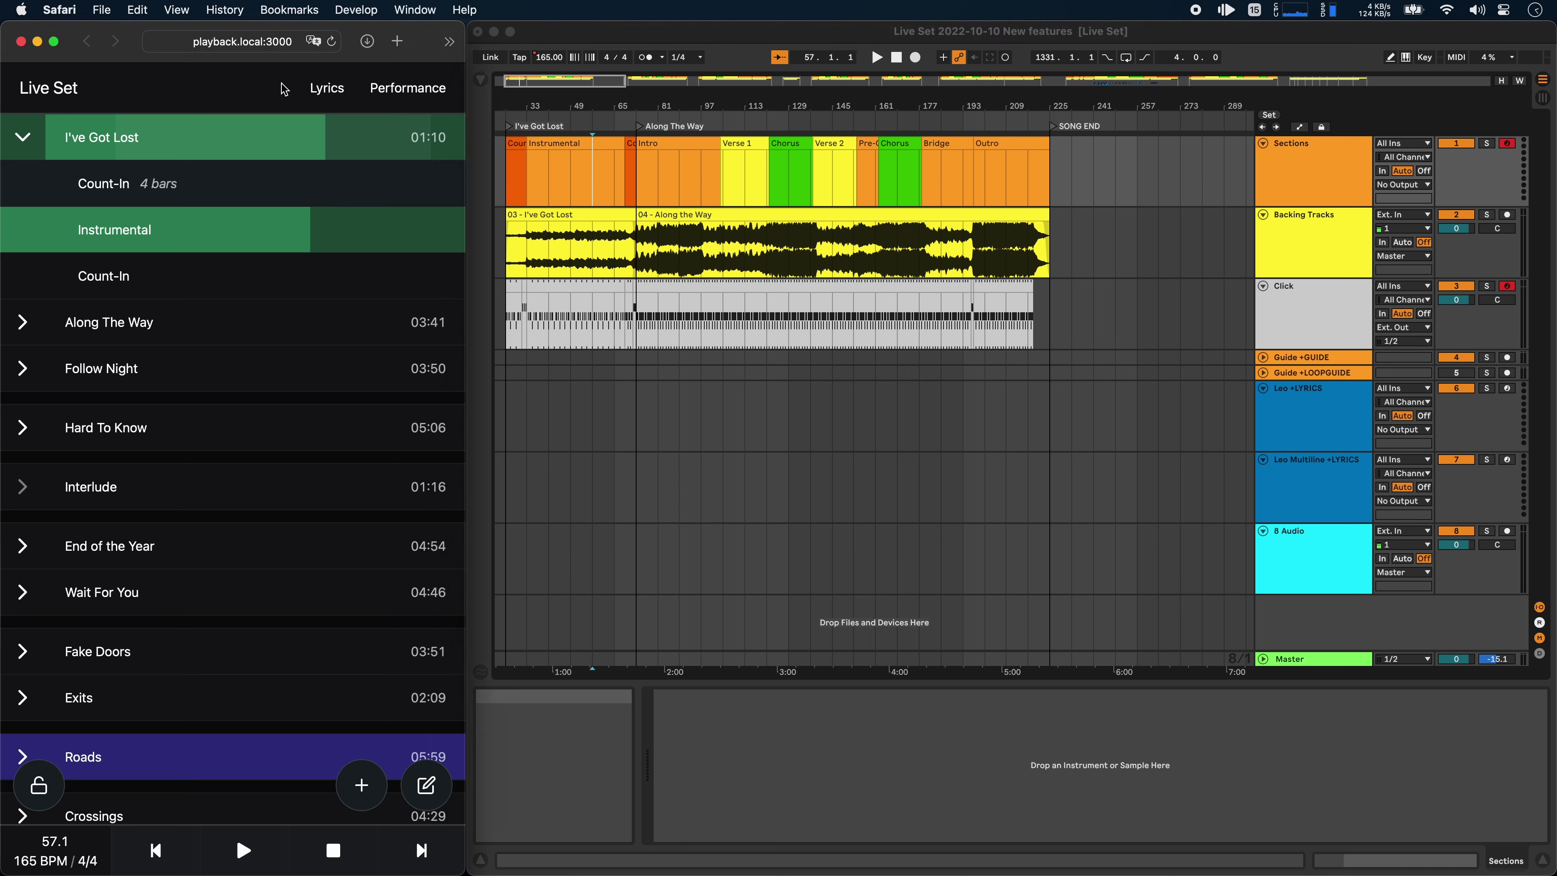
click(420, 849)
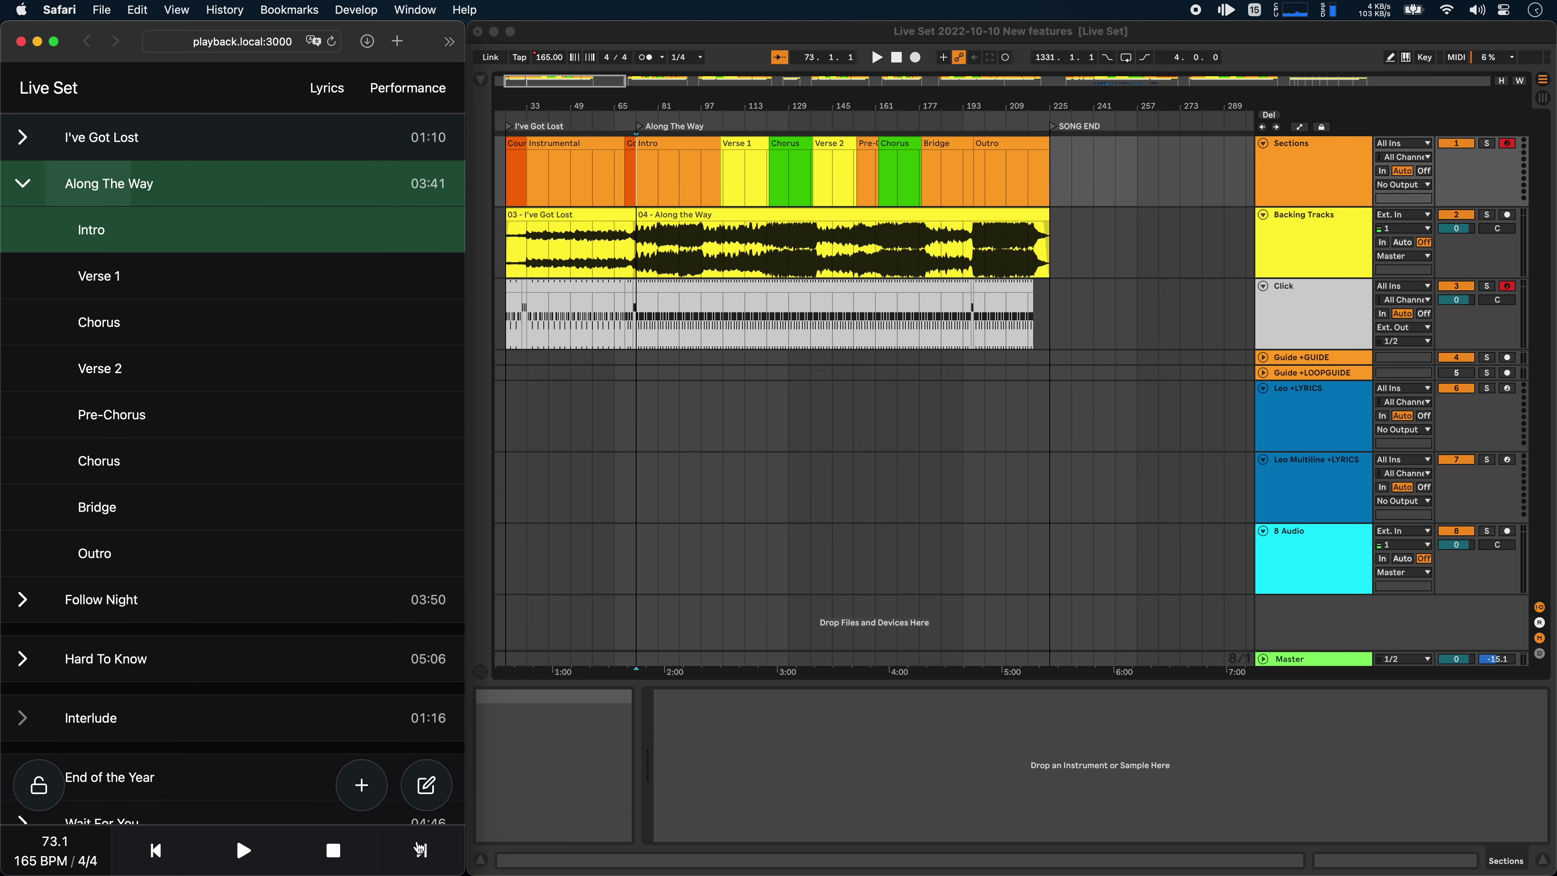
click(420, 849)
click(420, 849)
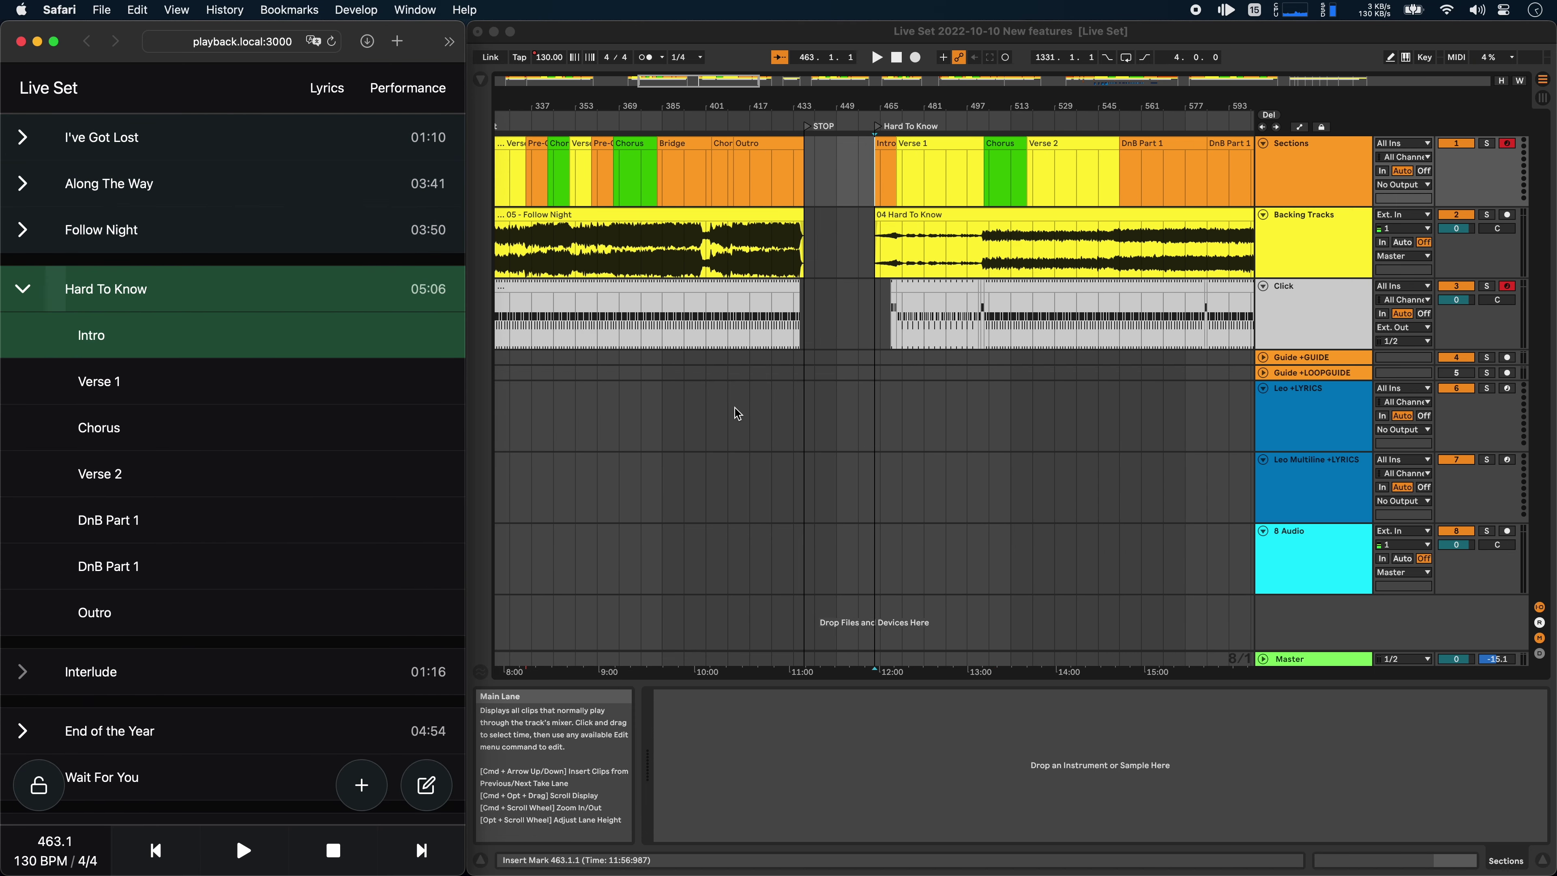
click(220, 132)
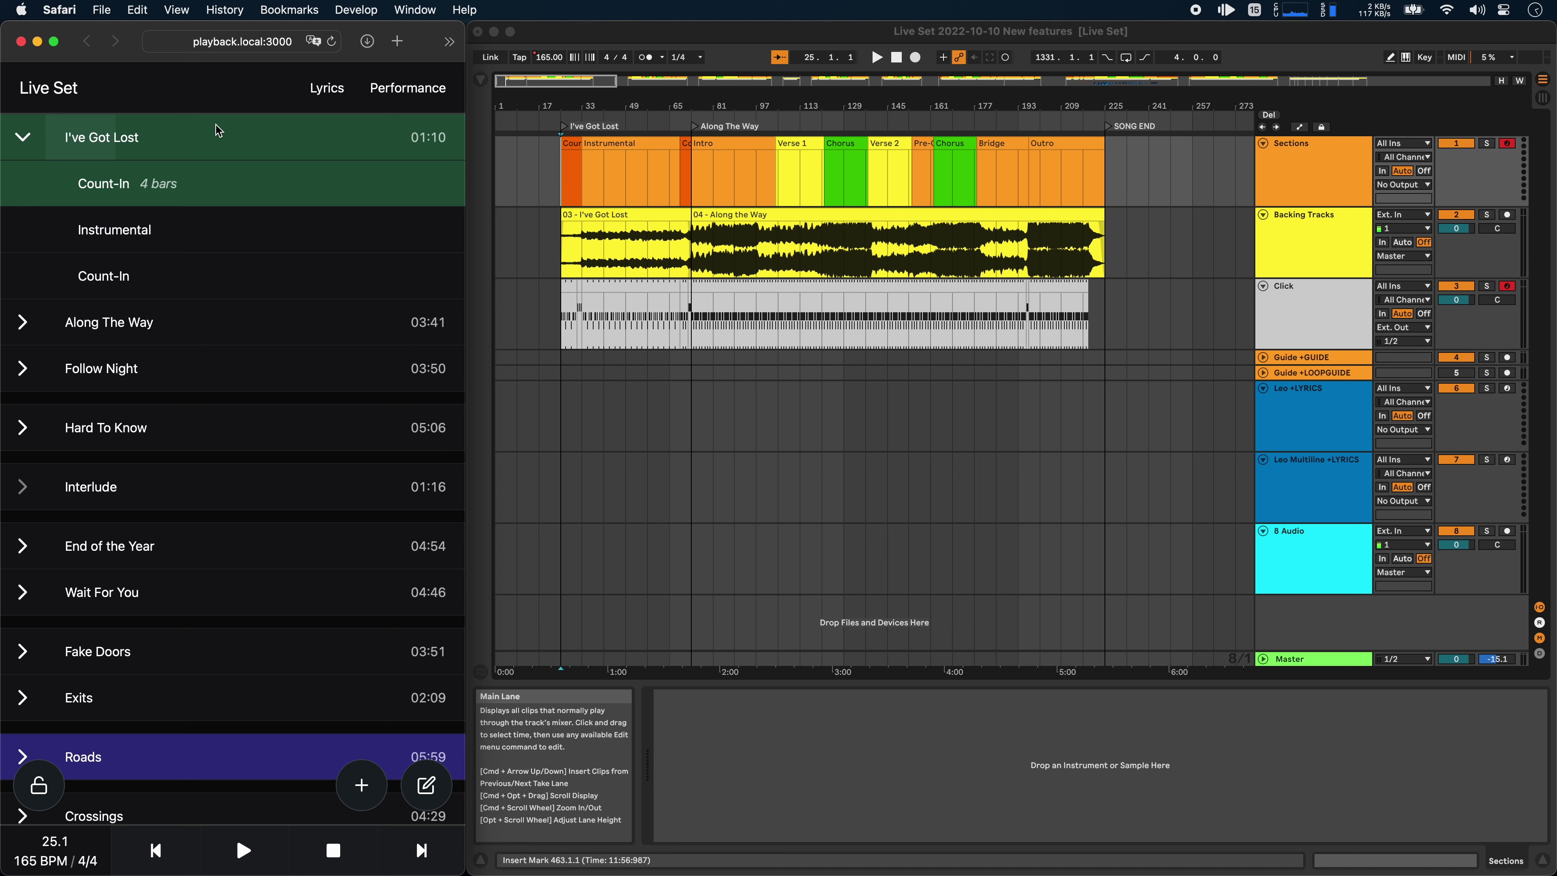
- Play the set from bar 69 in Live, then stop playback
click(683, 168)
key(space)
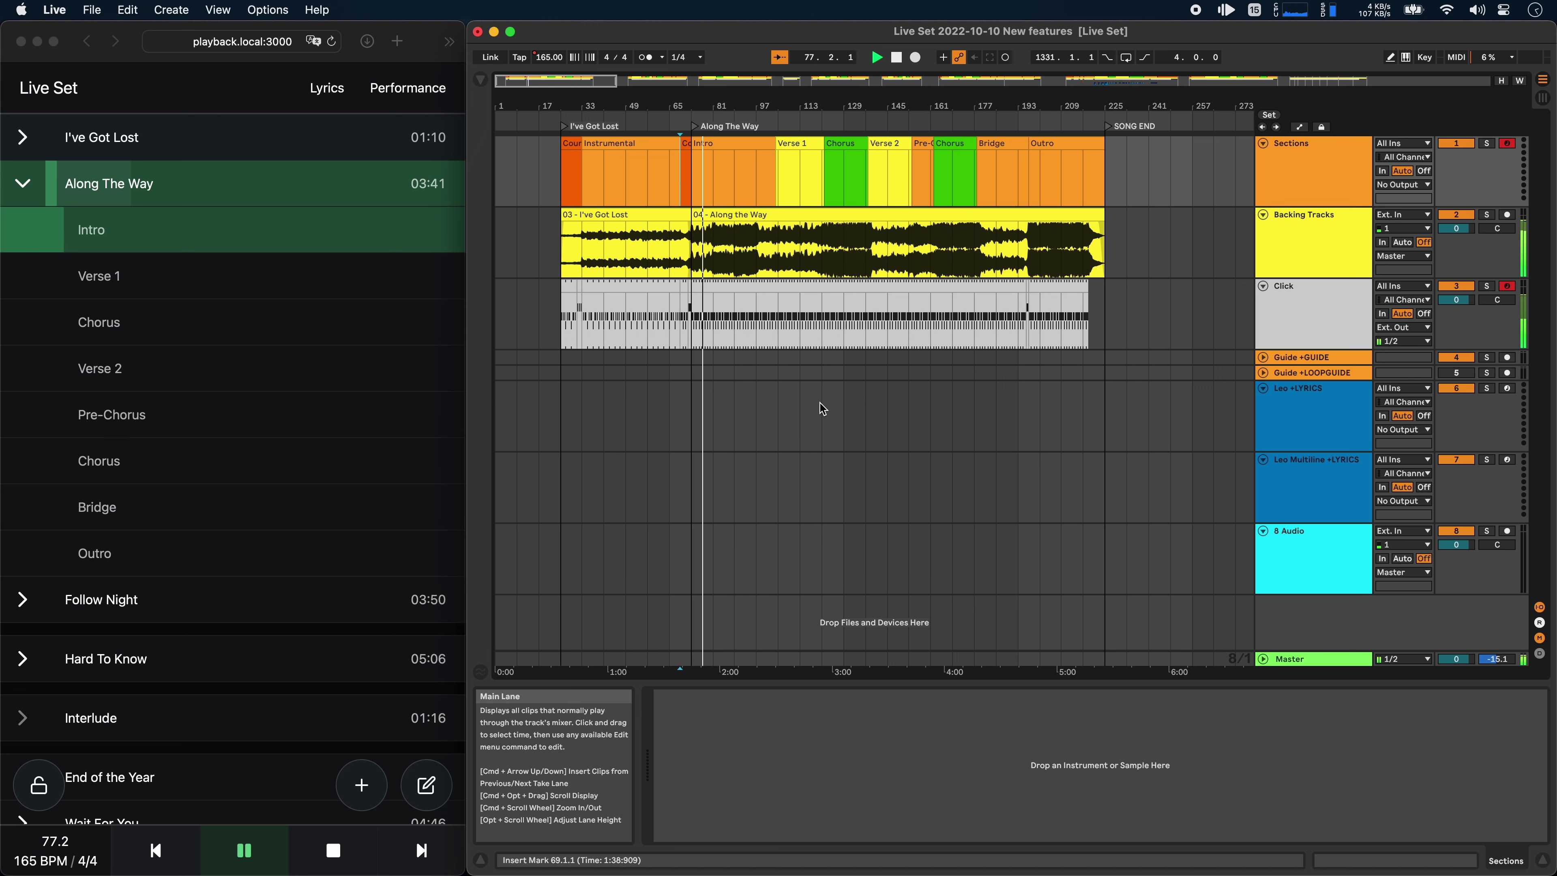
key(space)
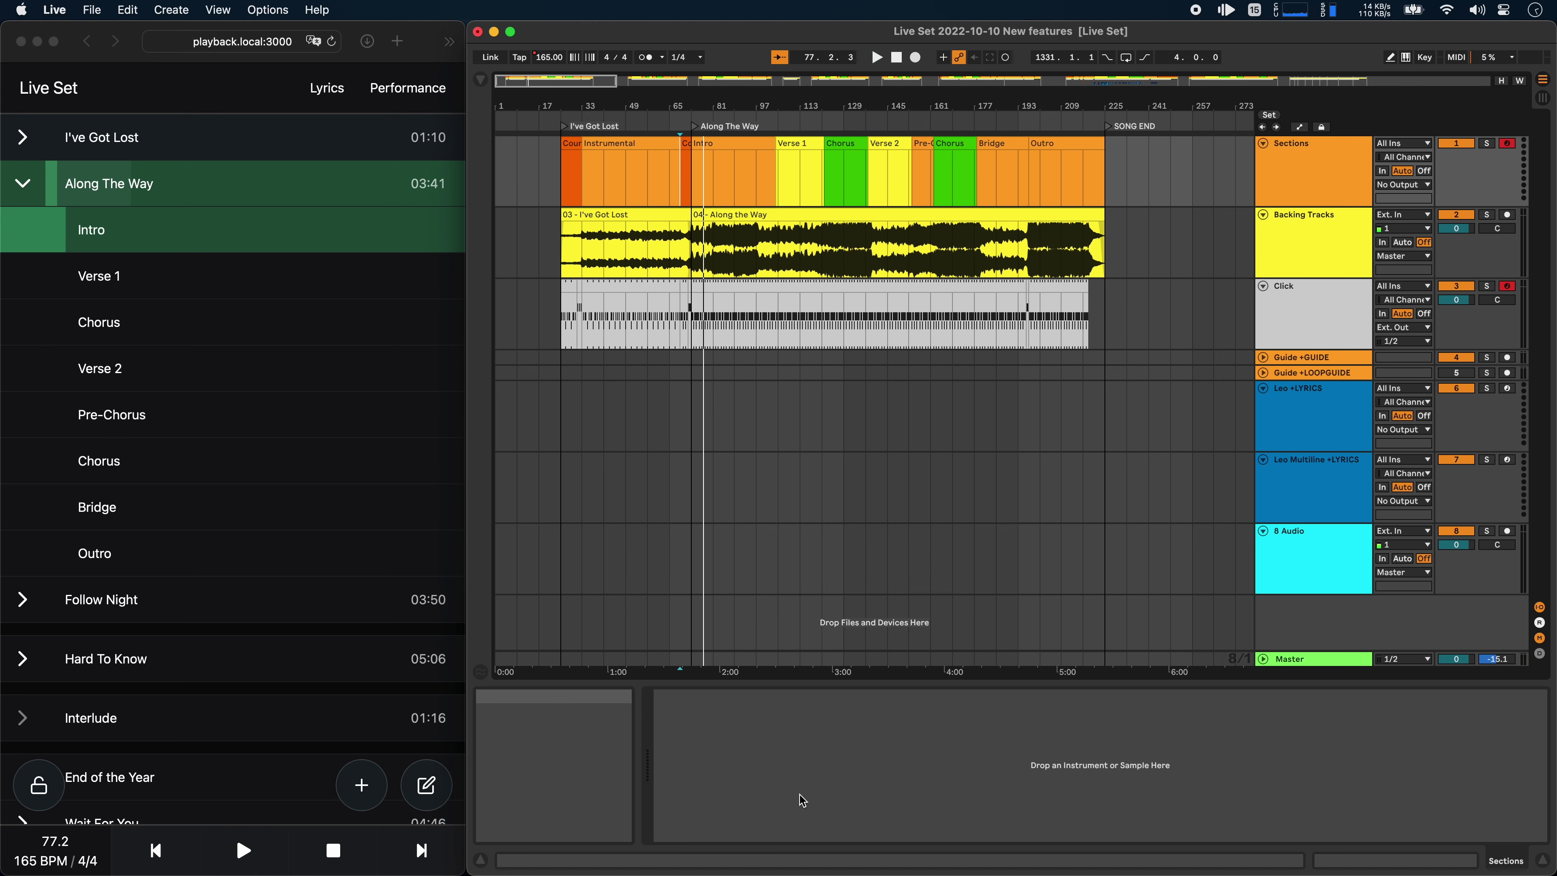
- Enable Visual Metronome in the performance view settings, then play and pause to see it flash
key(ctrl+Right)
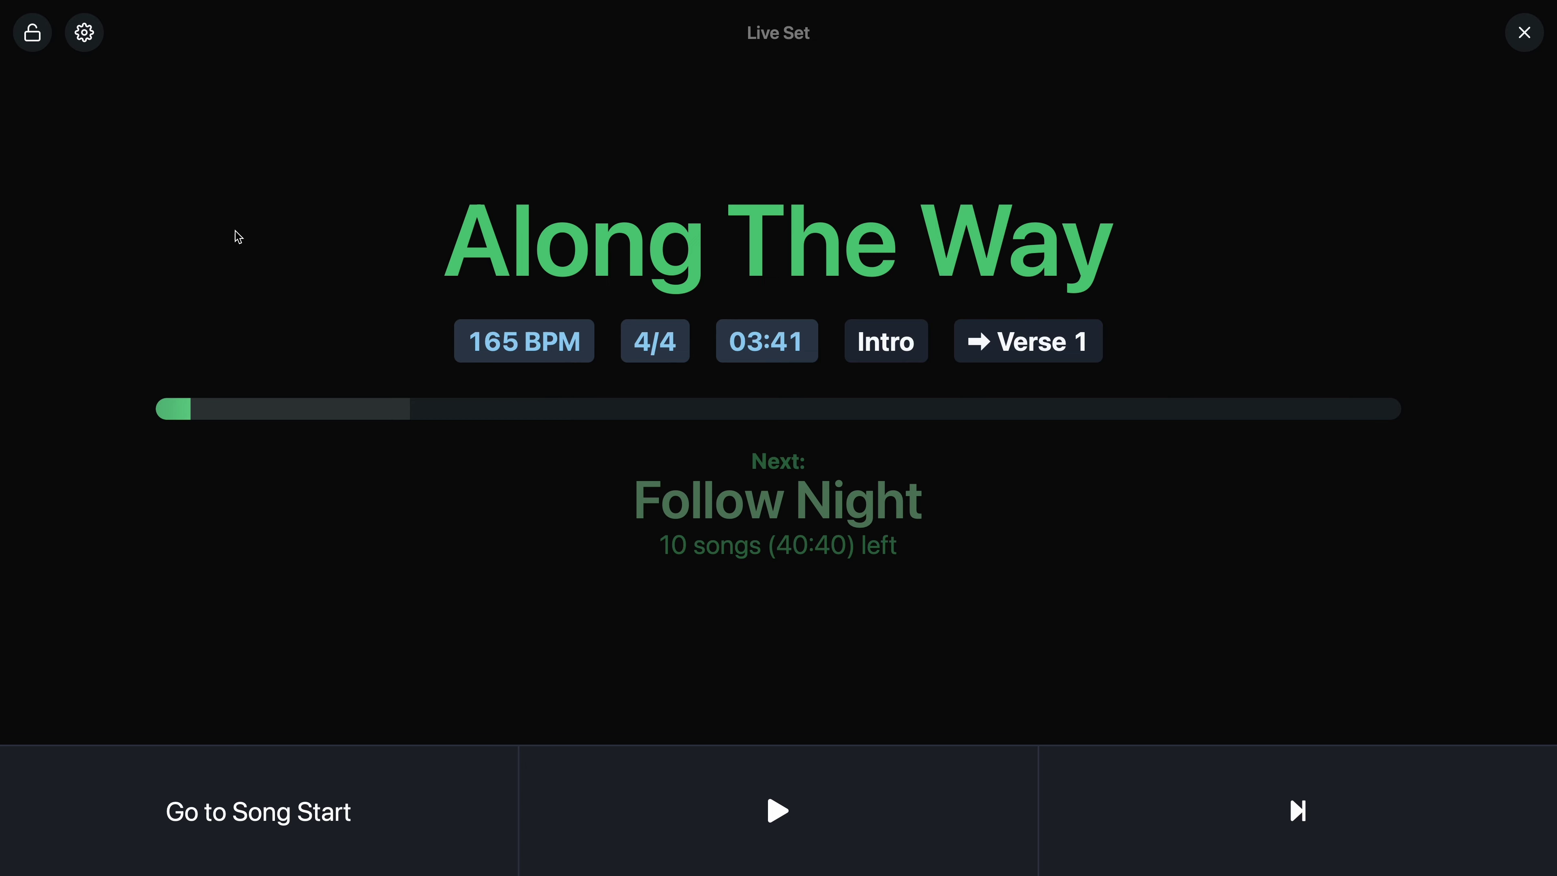
click(87, 32)
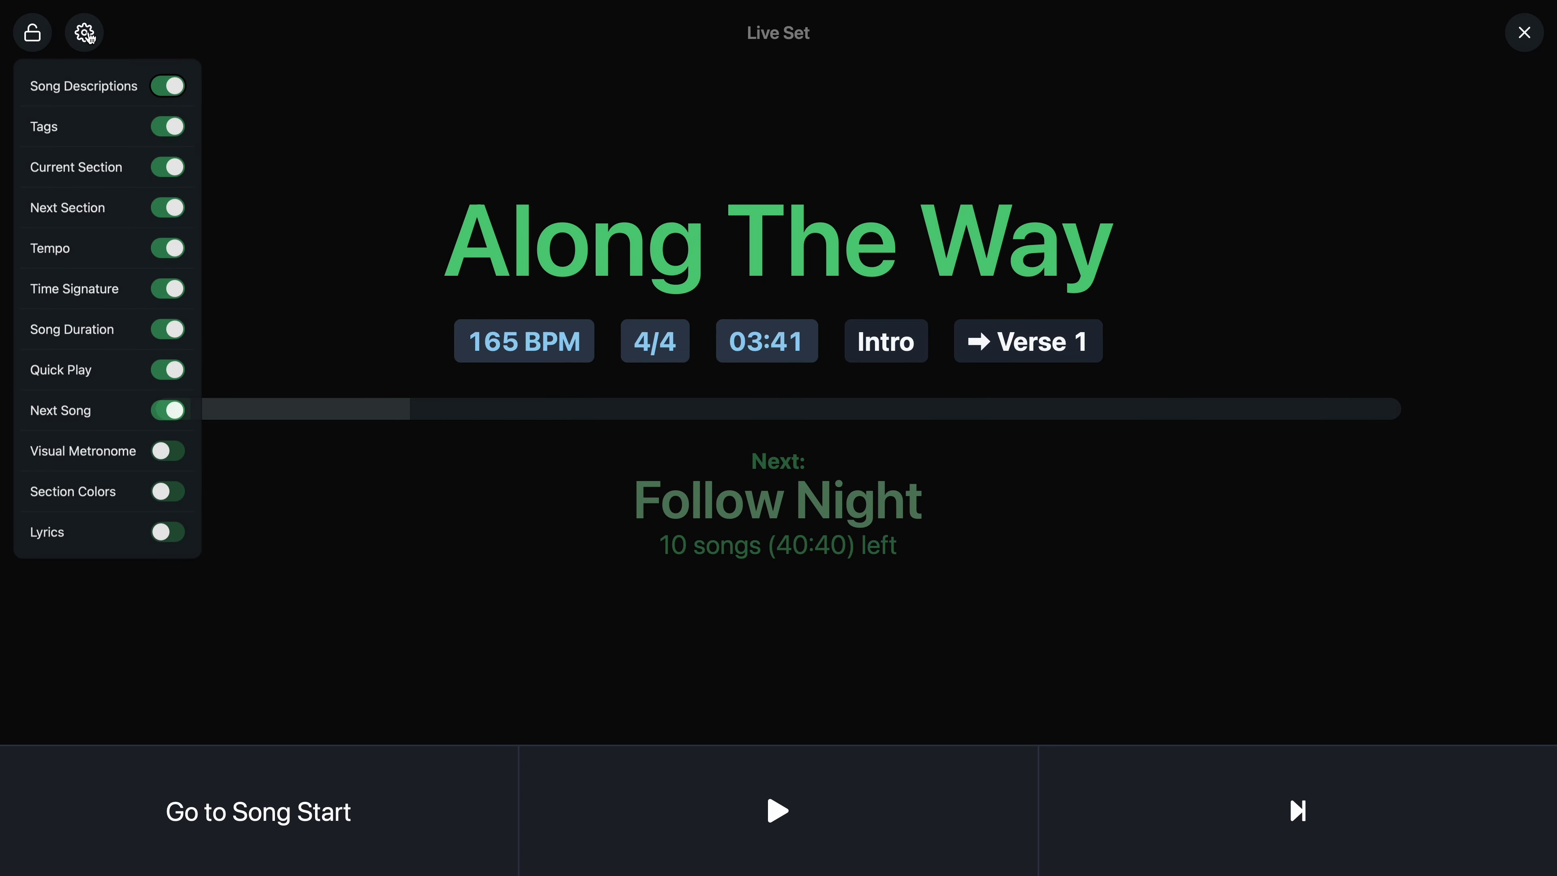
click(175, 451)
click(437, 591)
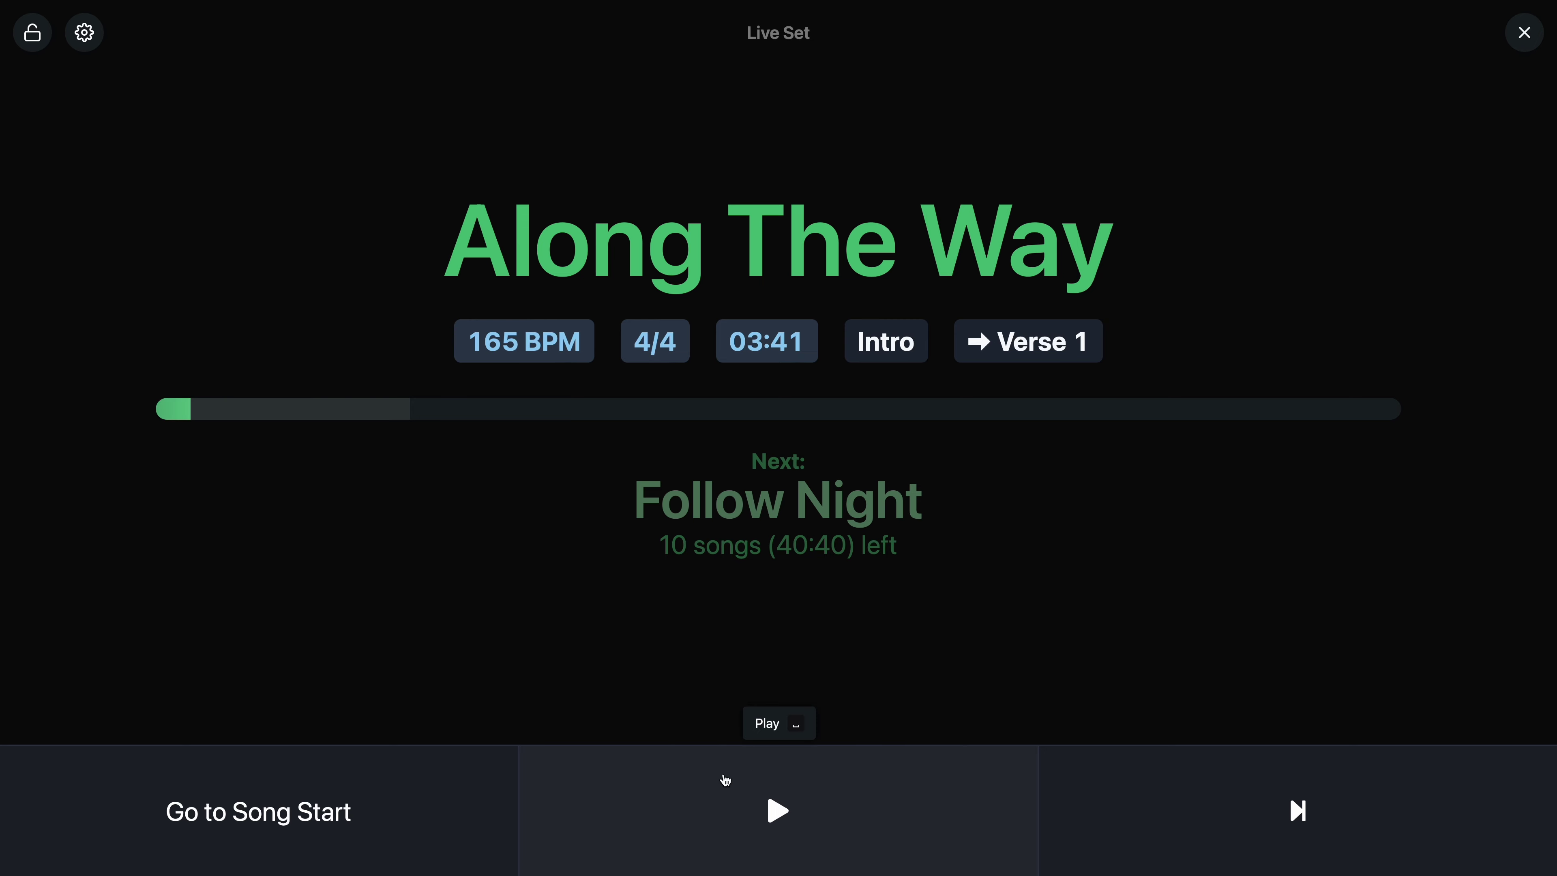
click(740, 810)
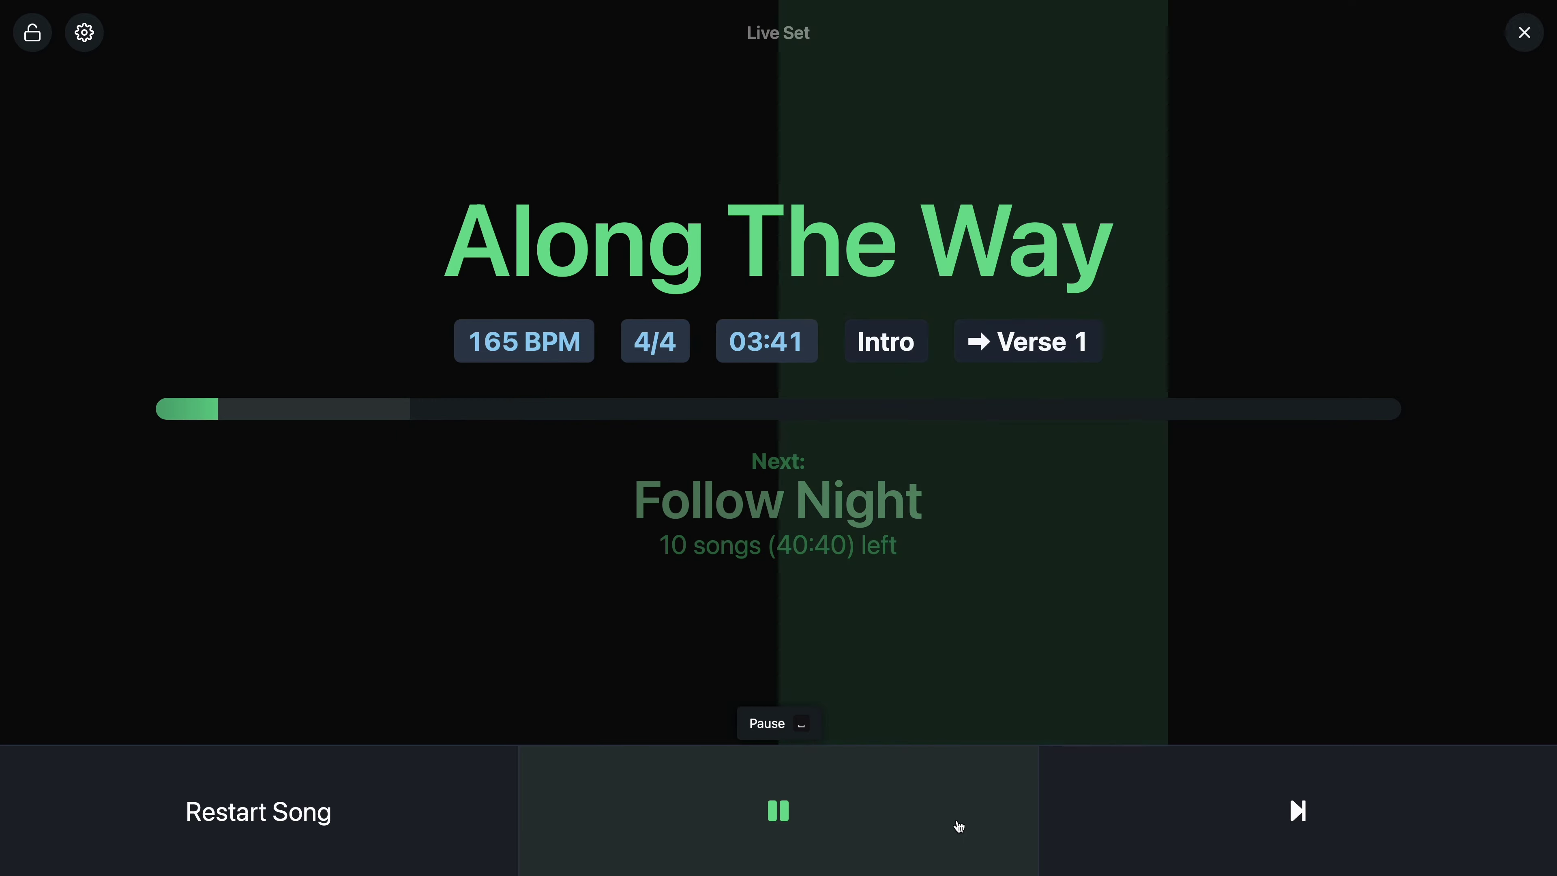
click(959, 826)
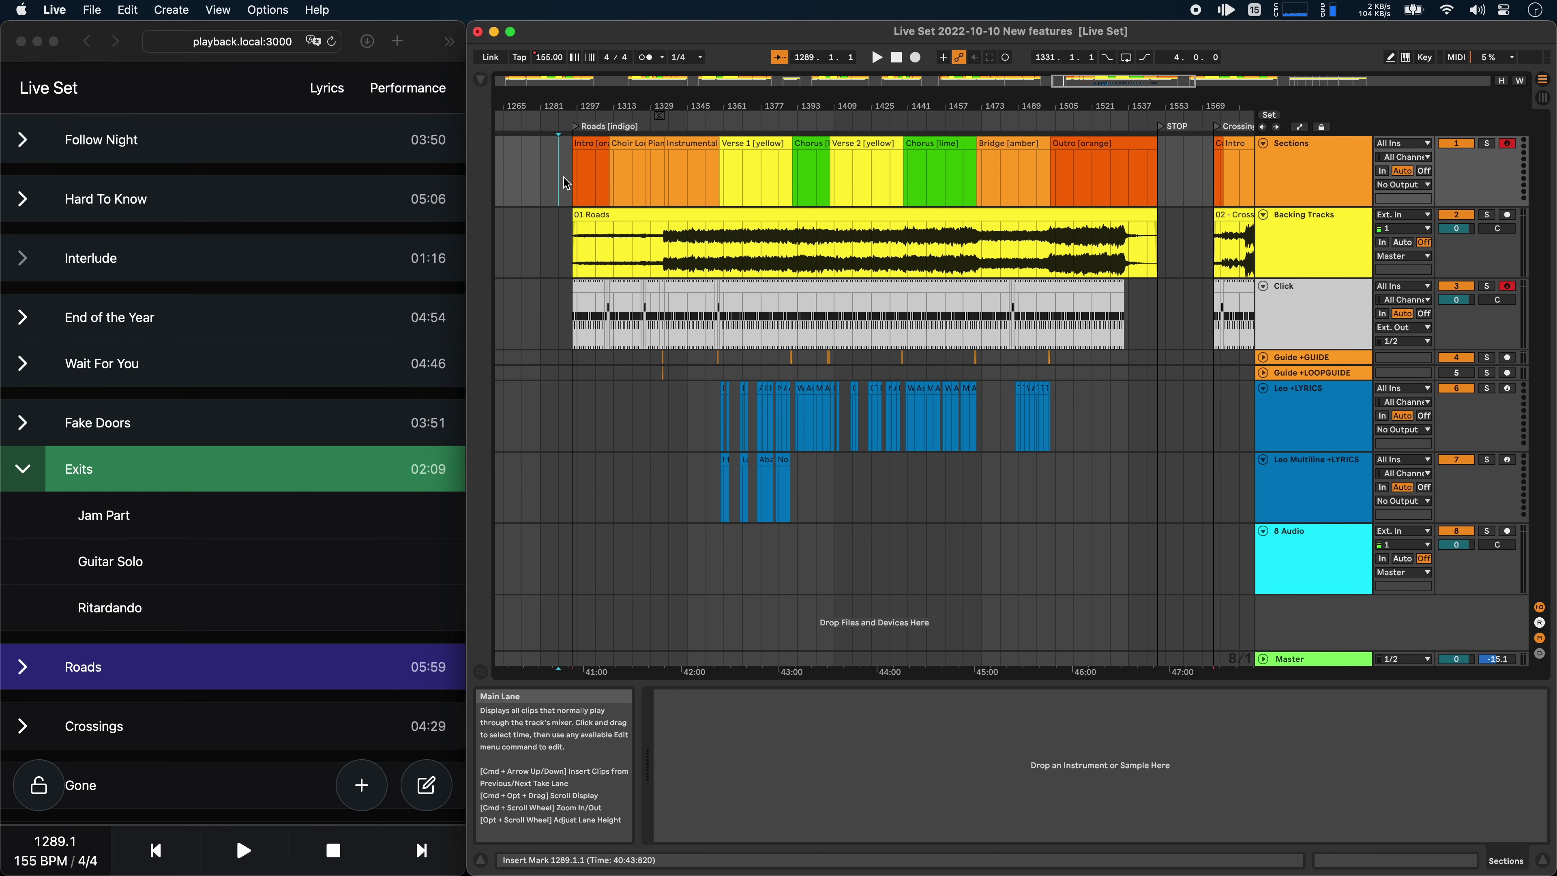
- Move to Roads' Choir Loop-In and enable Section Colors in the performance view settings
click(613, 184)
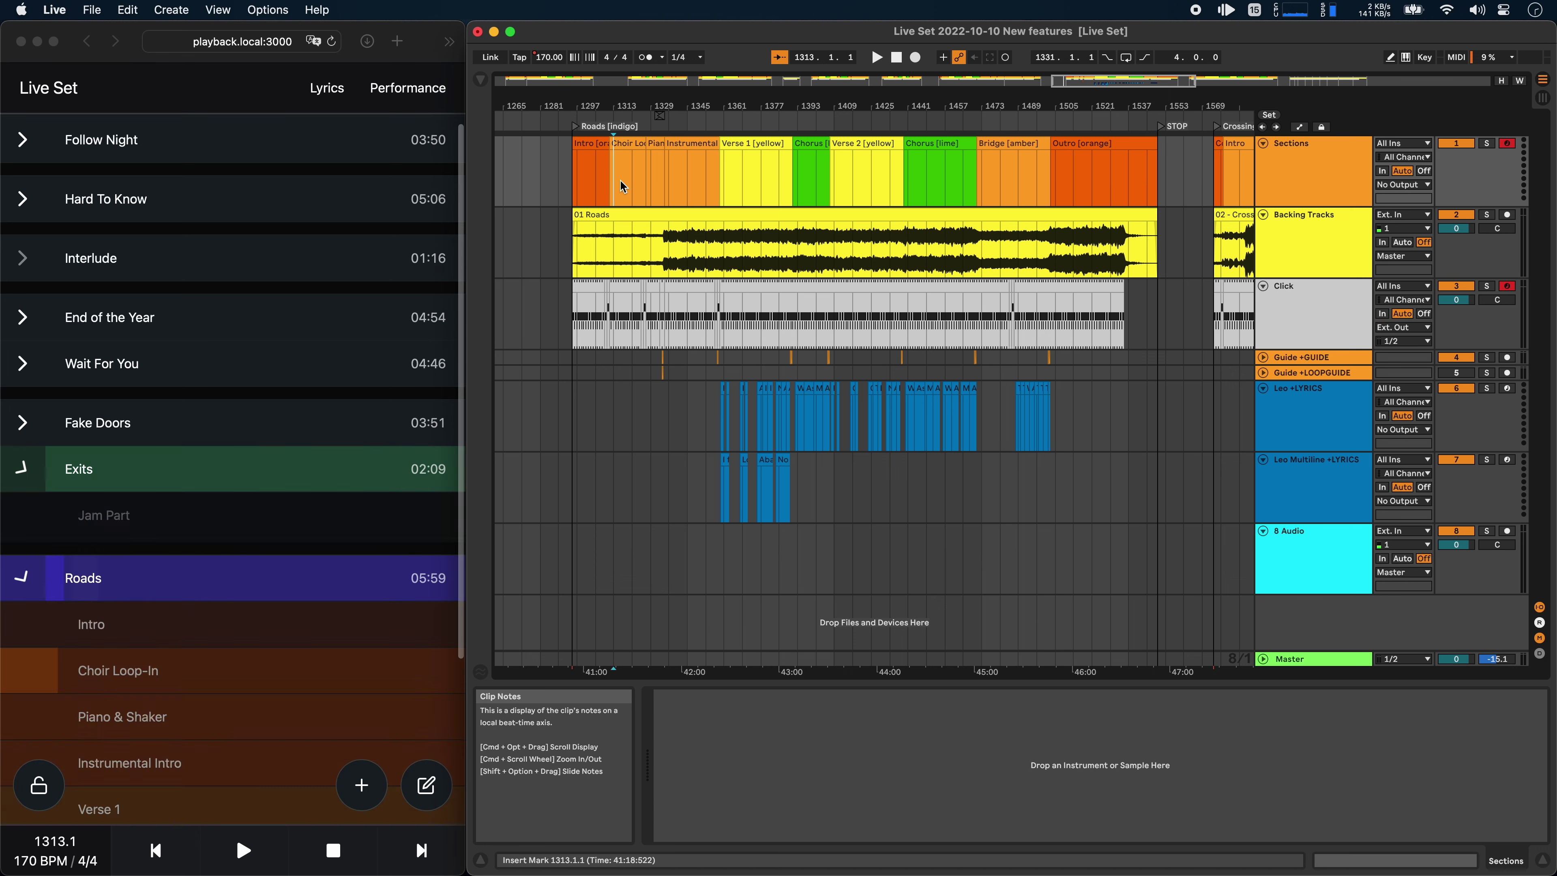
scroll(236, 313, down, 5)
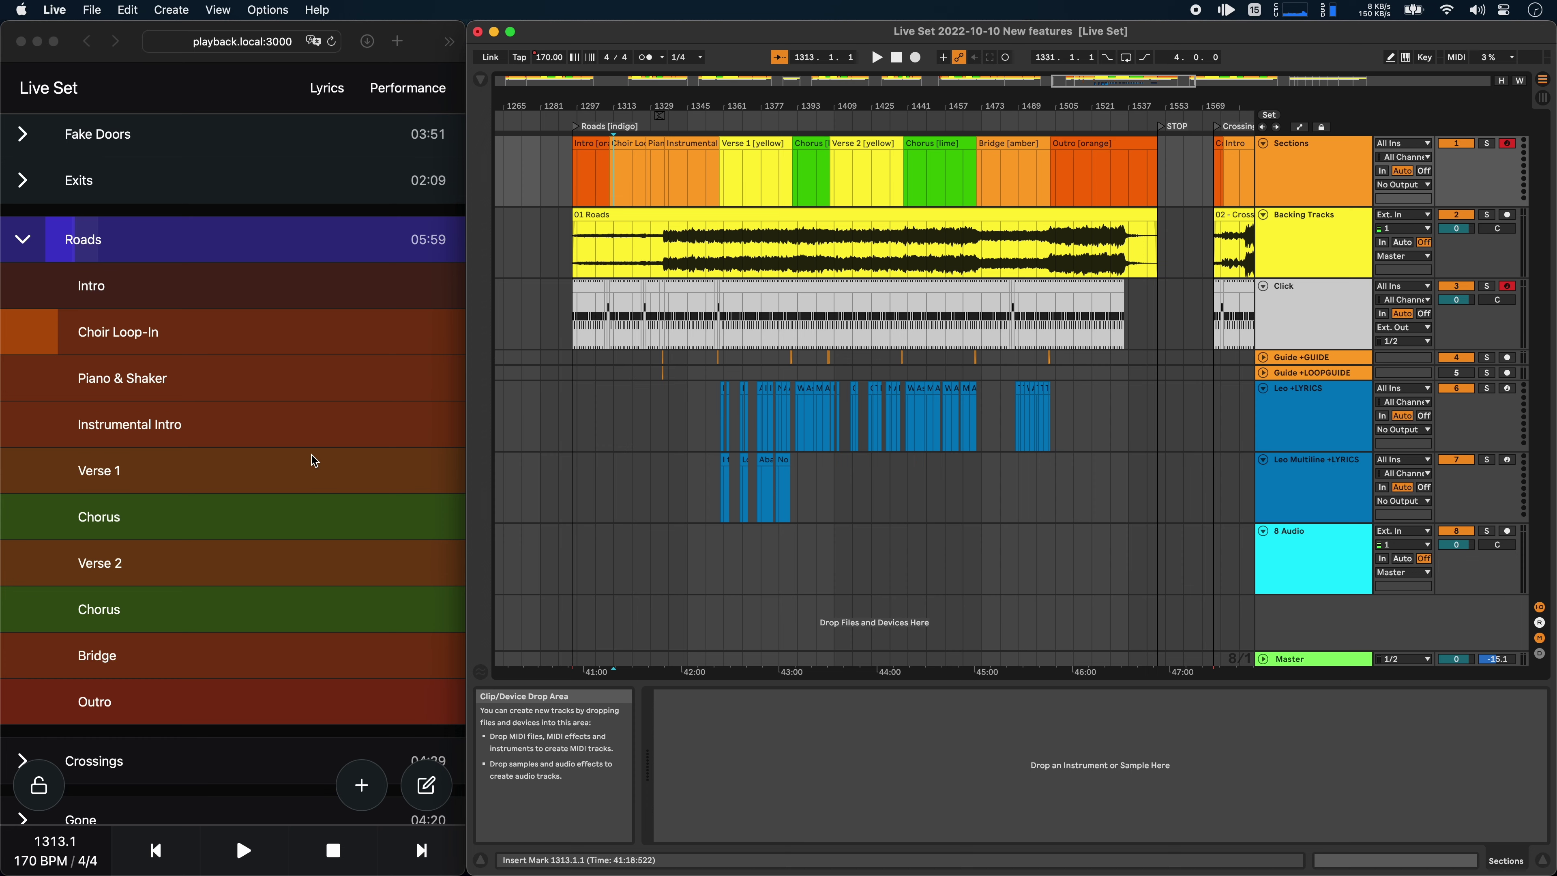
key(p)
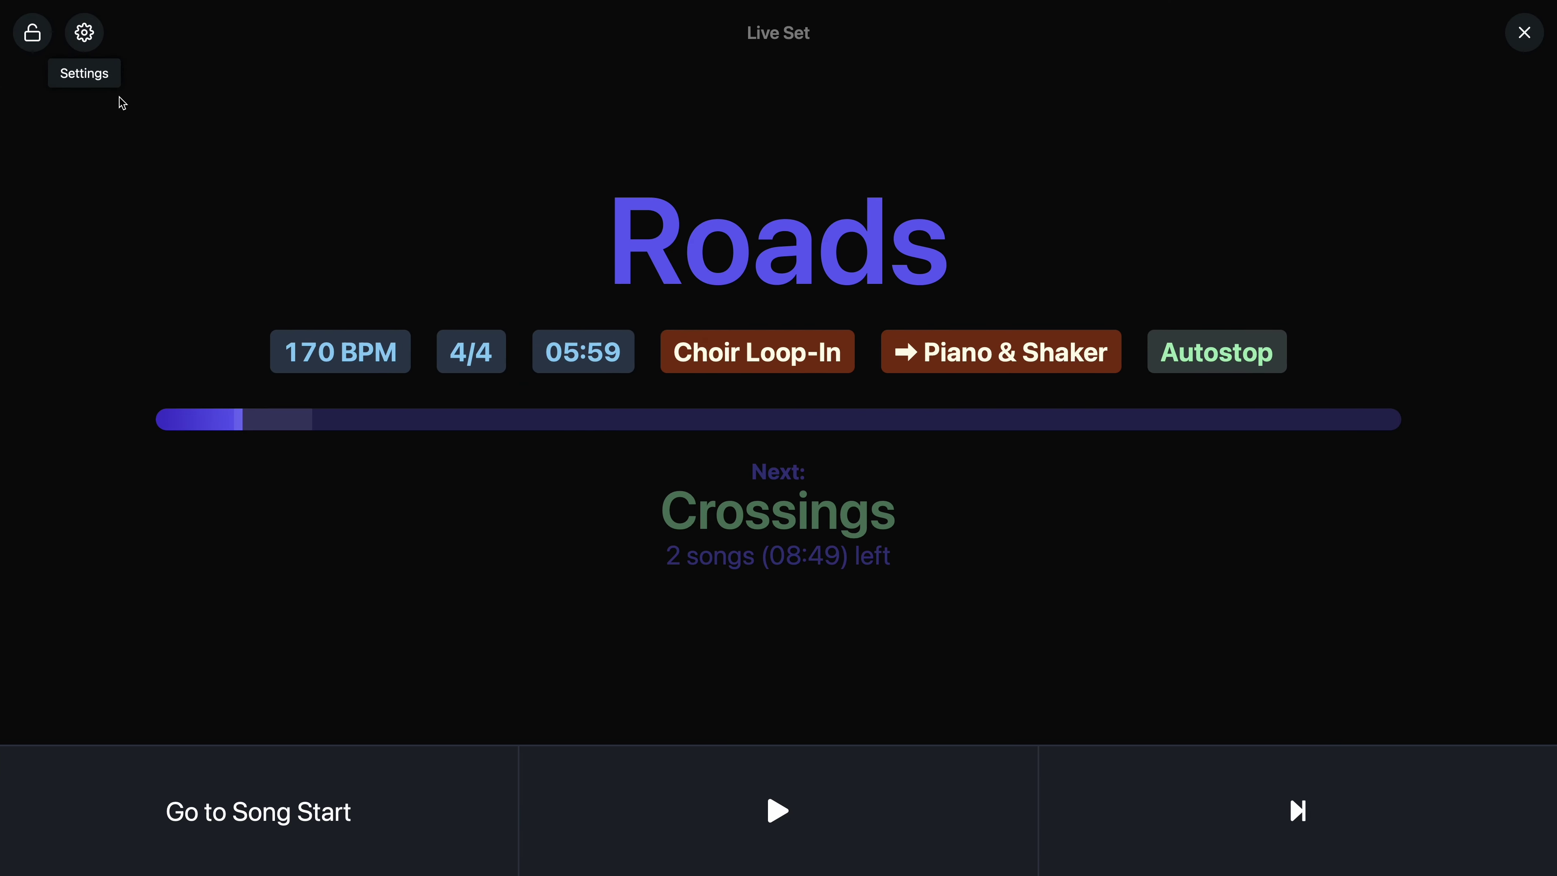
click(84, 32)
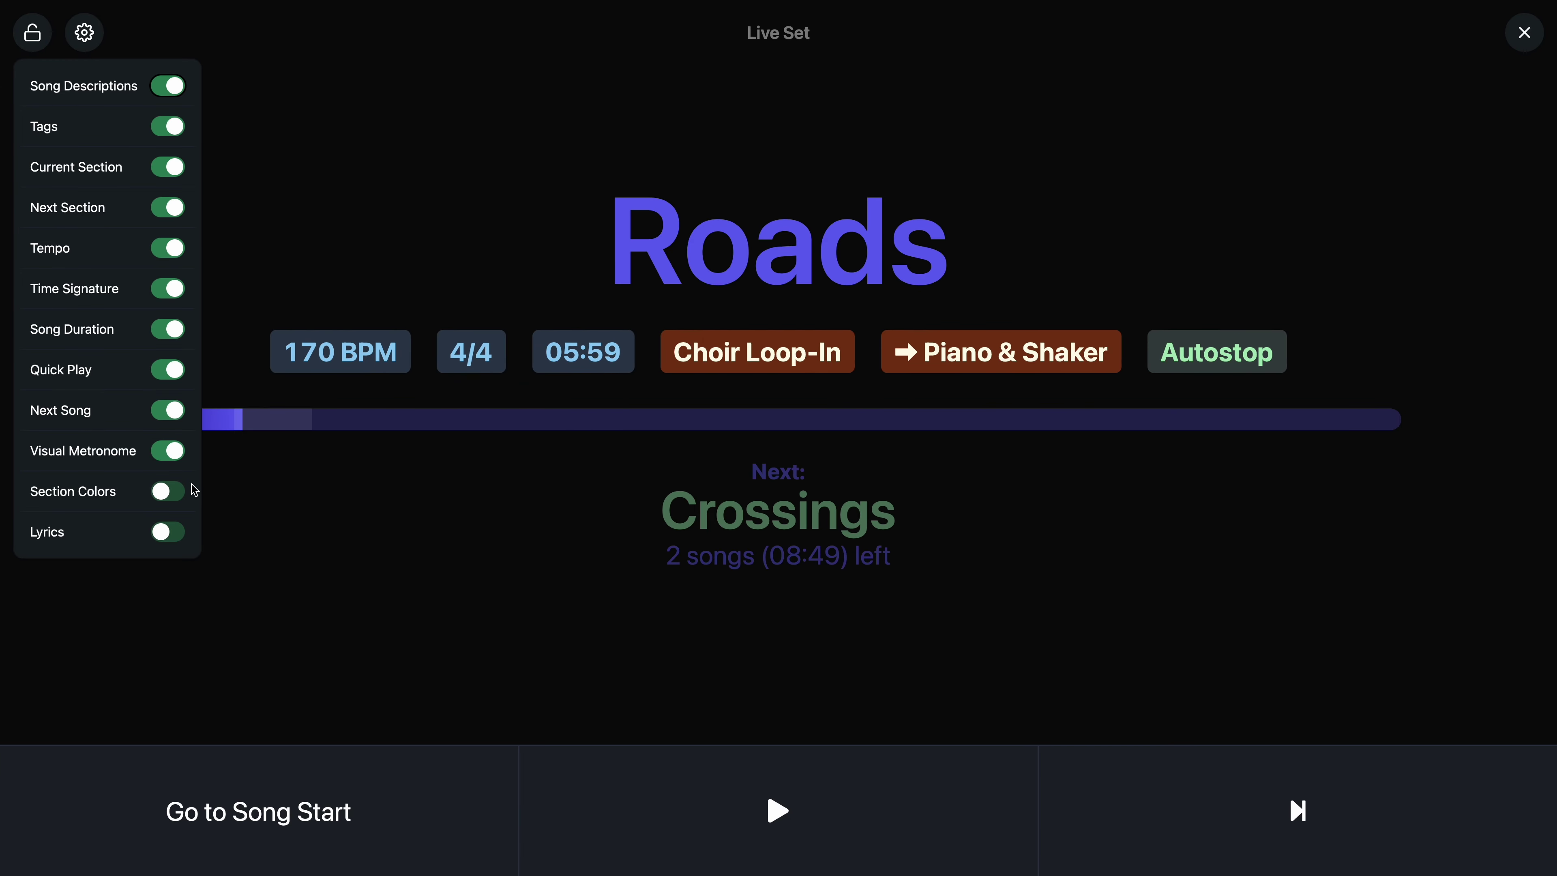
click(177, 497)
click(385, 583)
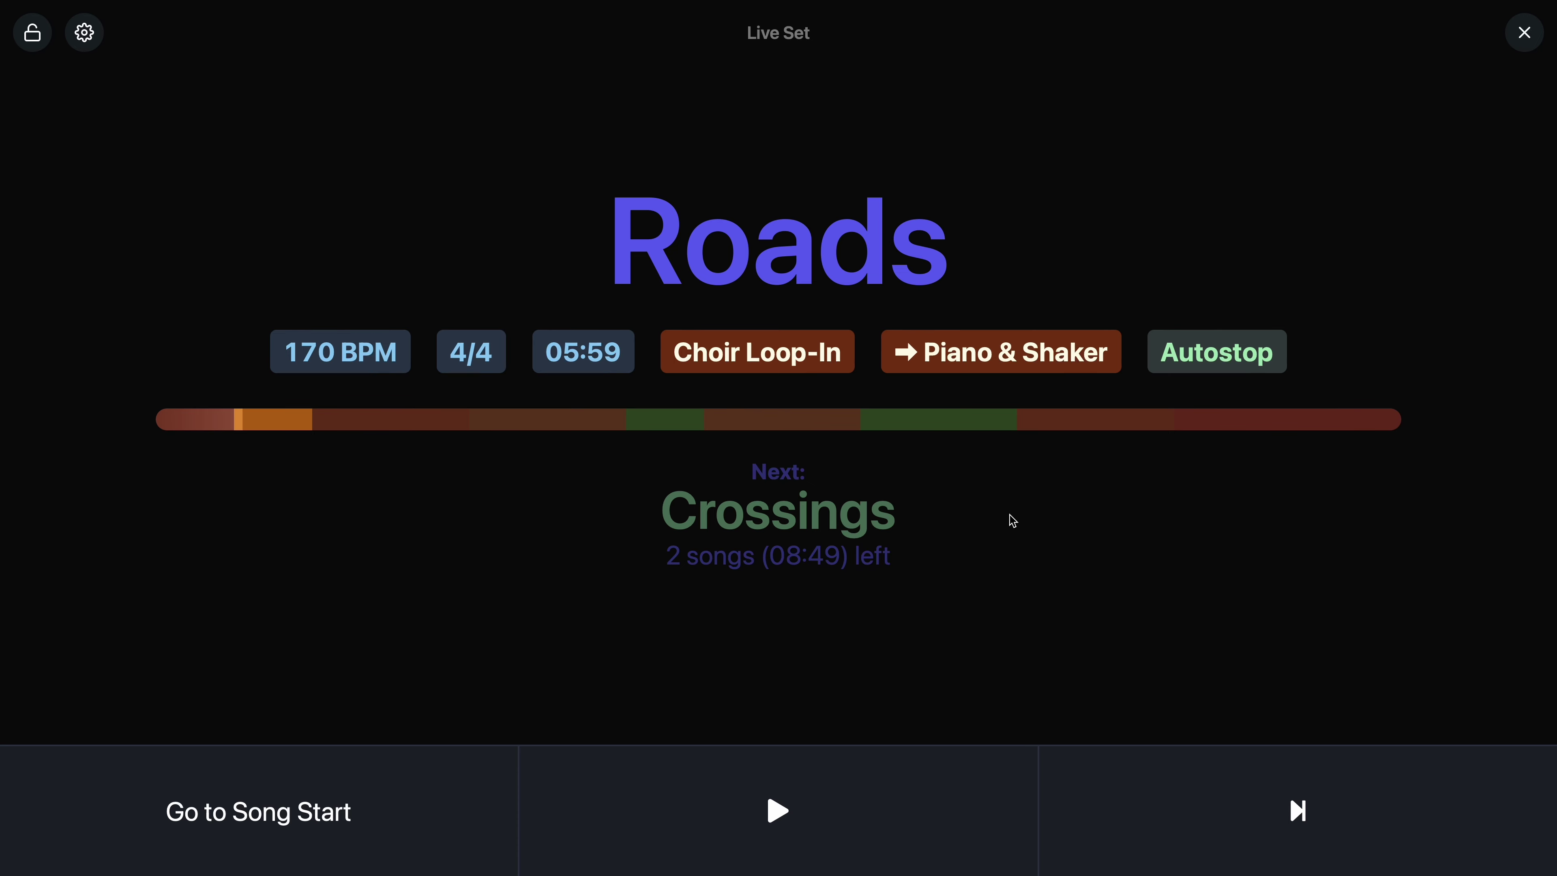
- Play Roads from Verse 1 in the performance view, pause at the first Chorus, and exit to the desktop
key(ctrl+Left)
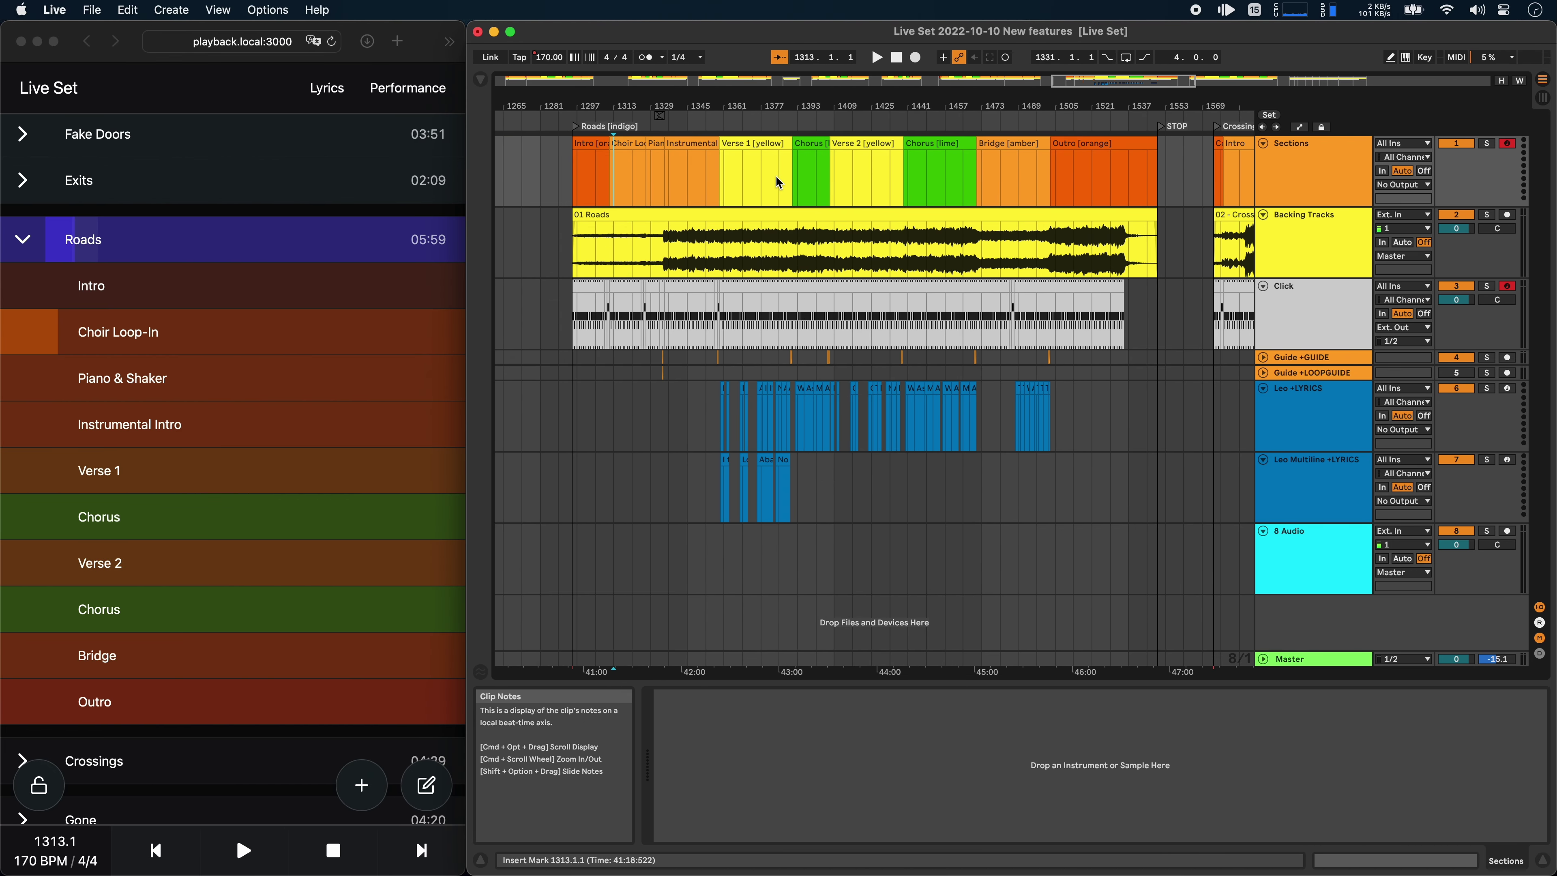
key(ctrl+Right)
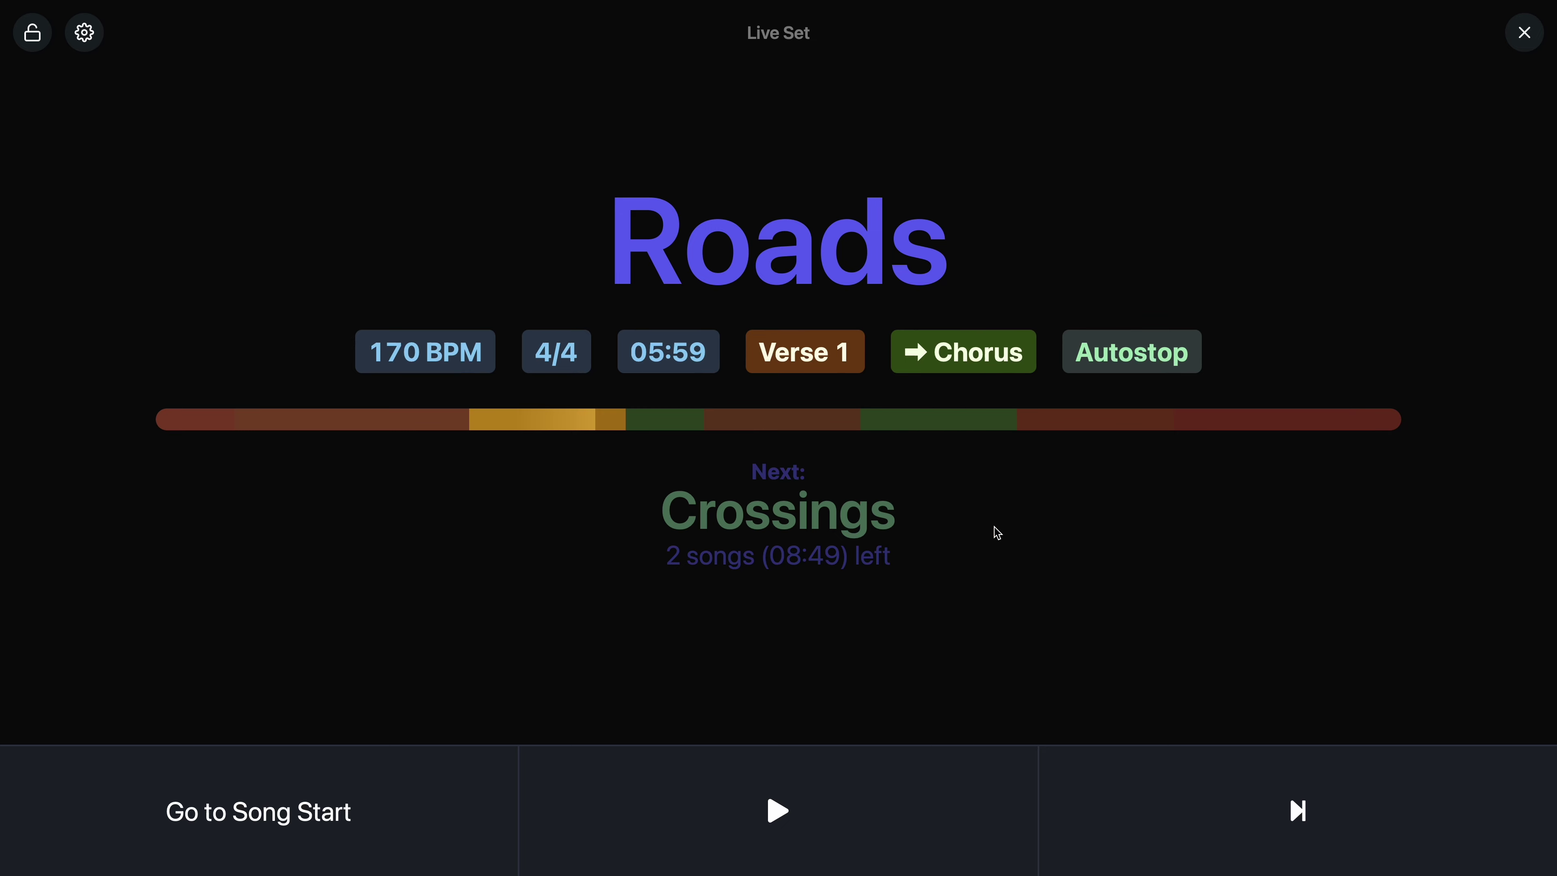
click(840, 797)
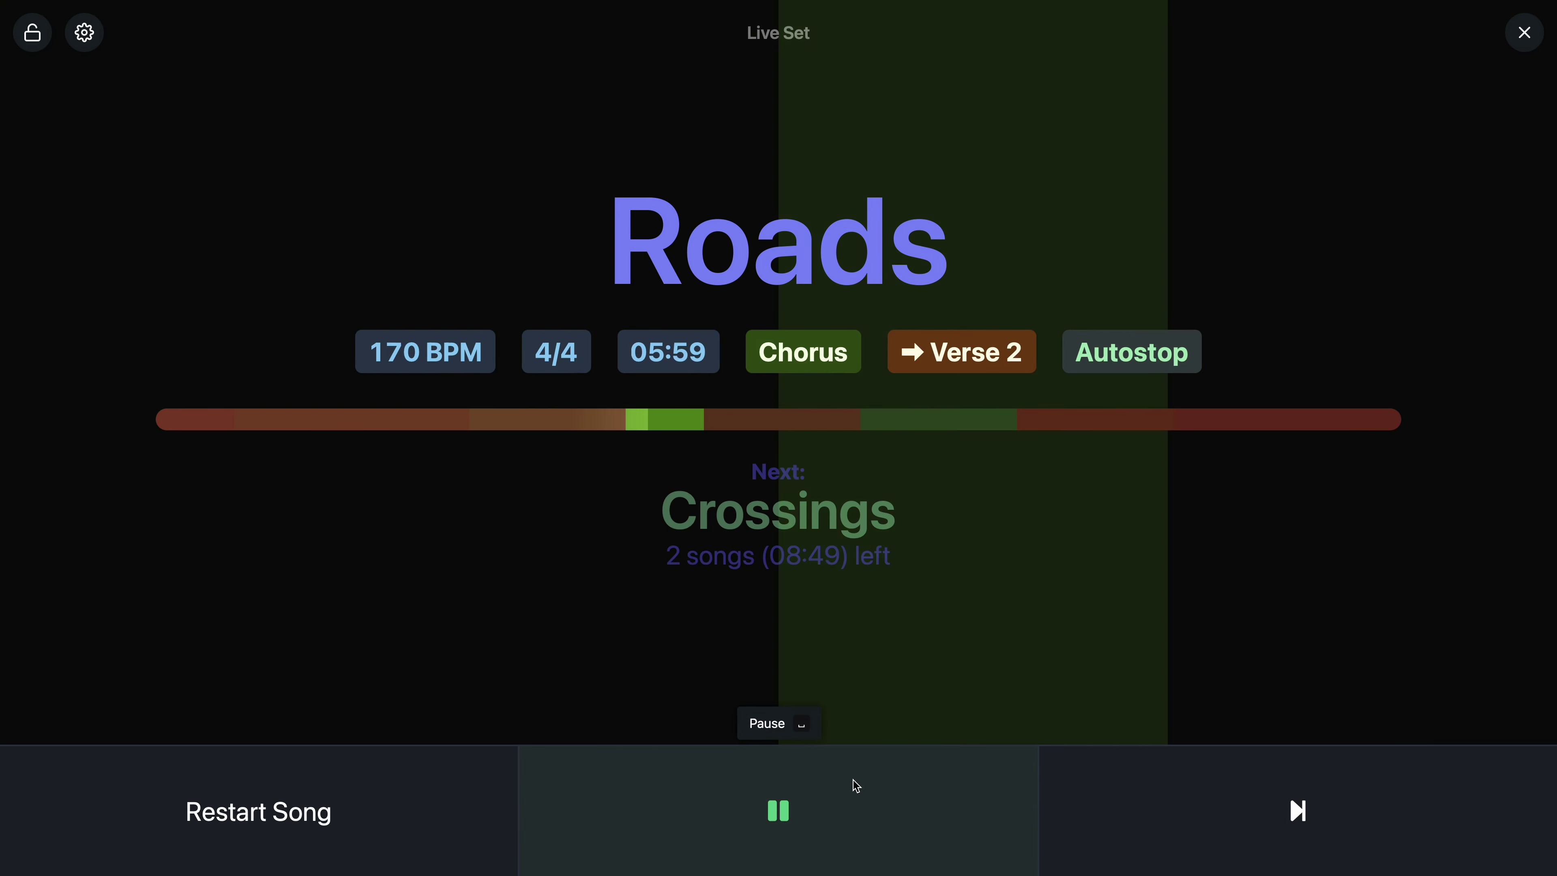
click(856, 786)
key(Escape)
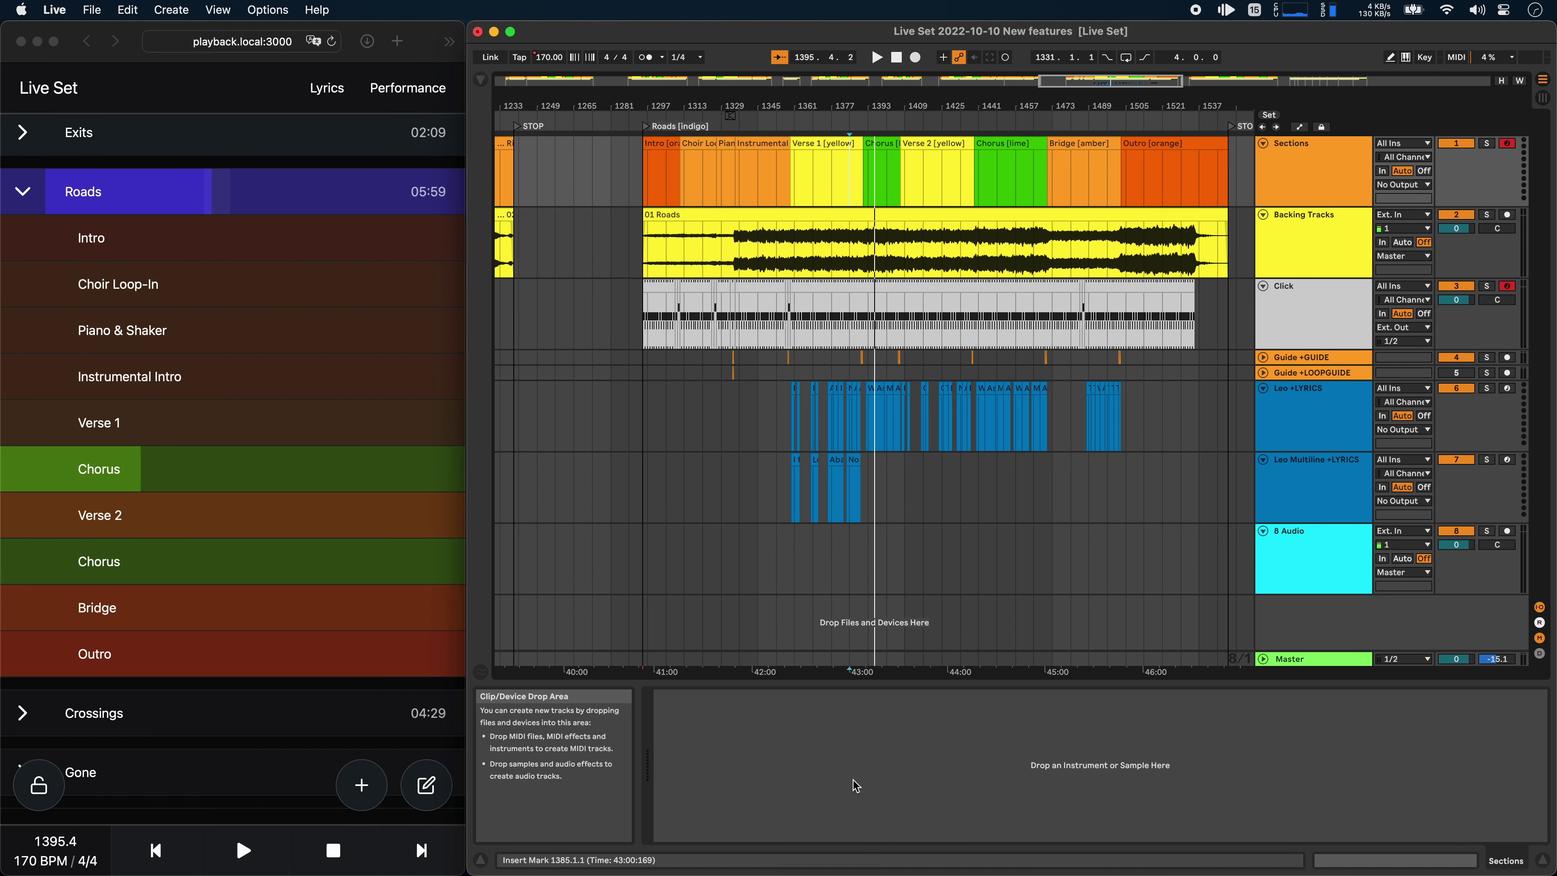
- Open the lyrics view in the browser and start renaming the Leo +LYRICS track in Live
click(327, 87)
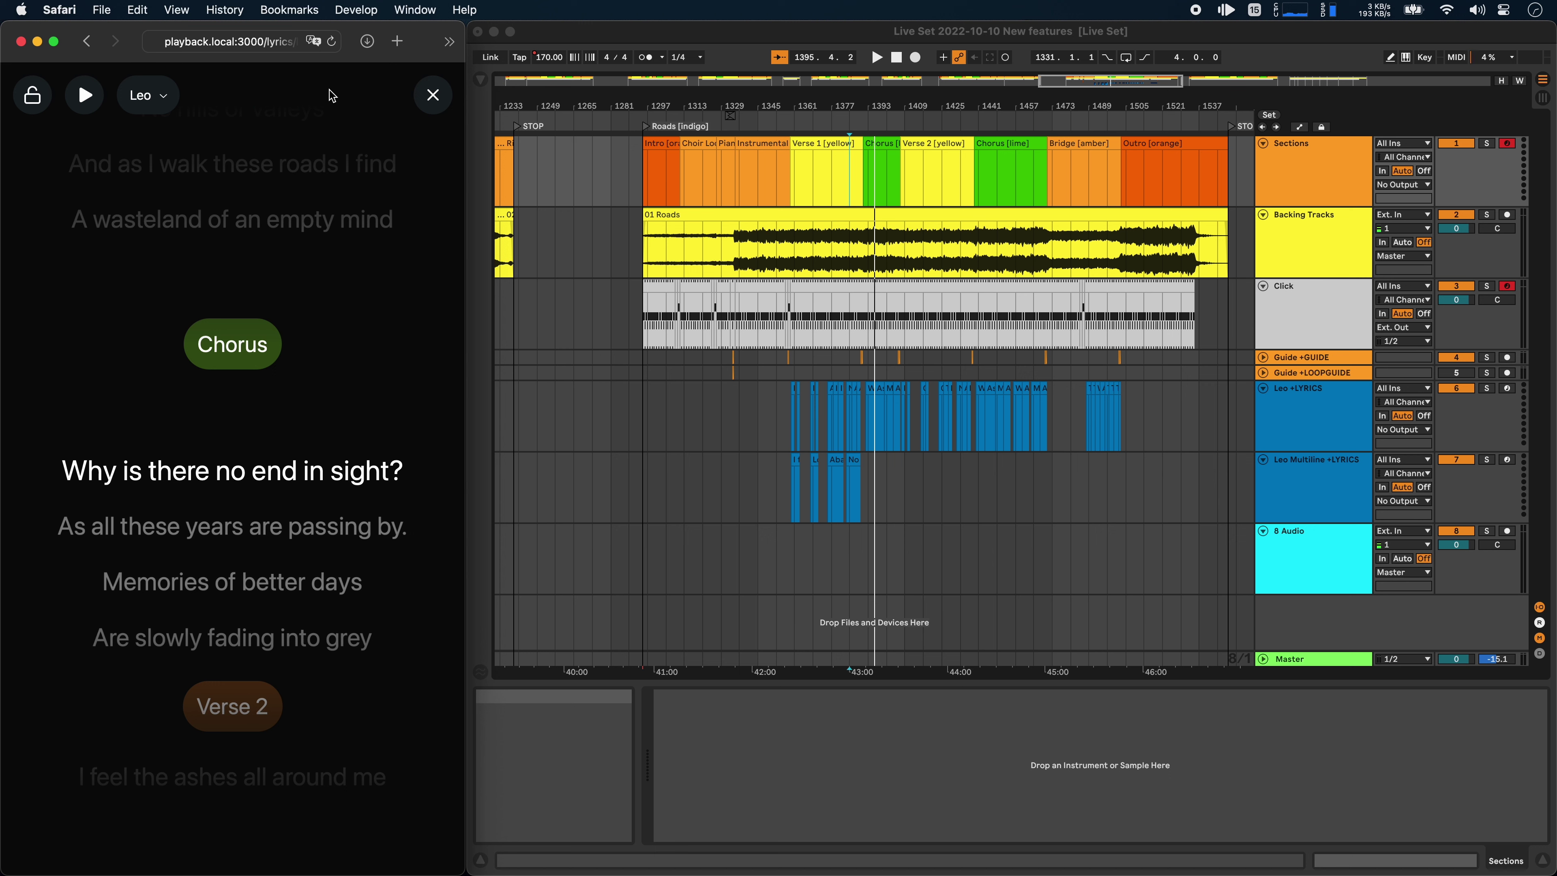
click(1341, 428)
click(1341, 428)
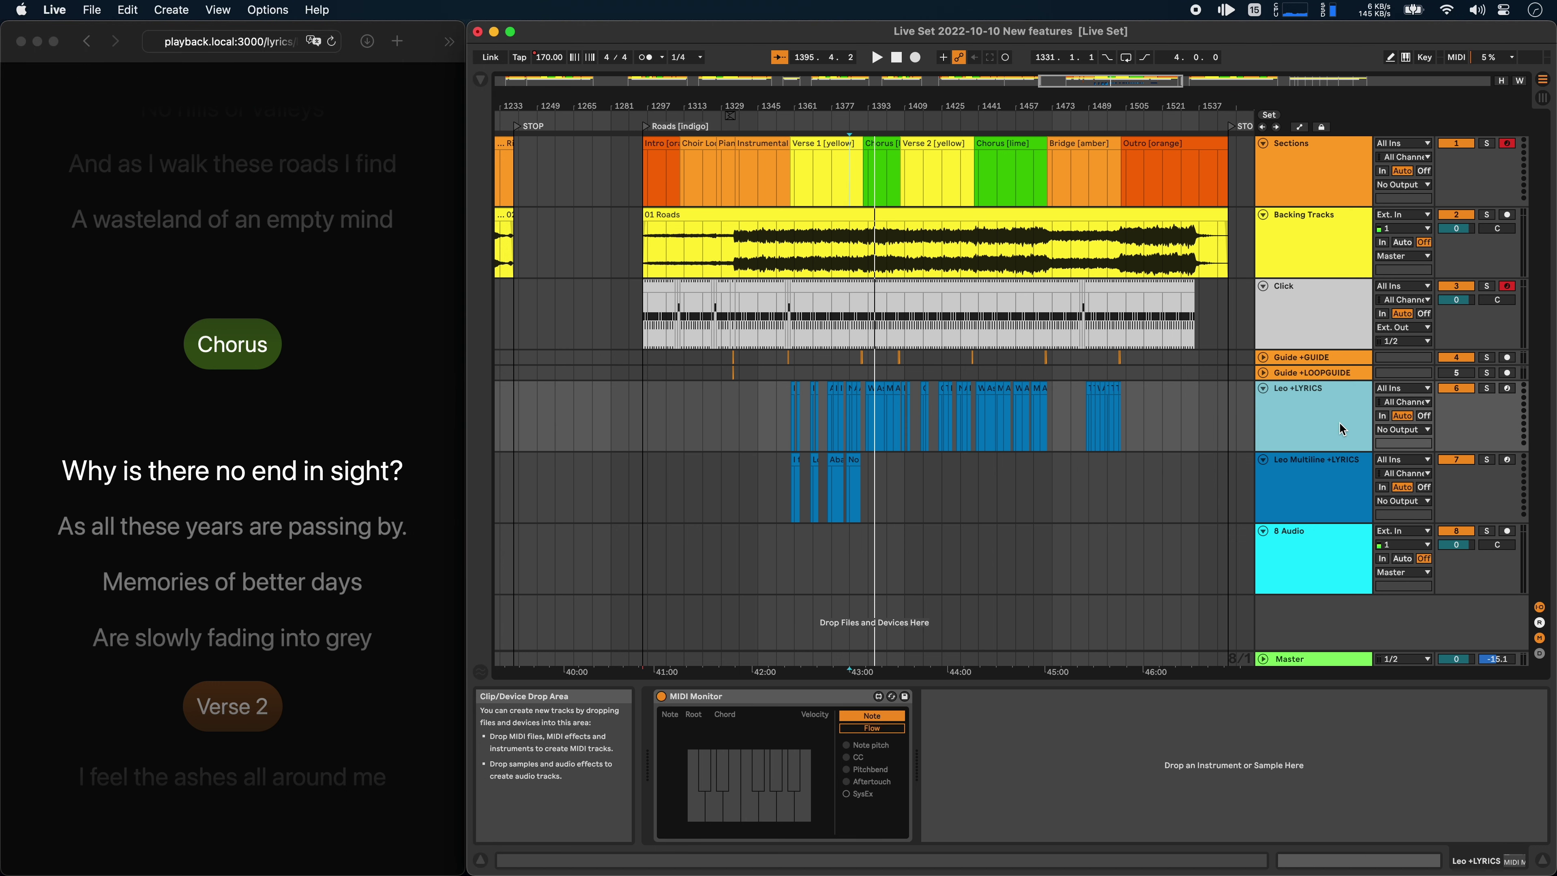
key(super+r)
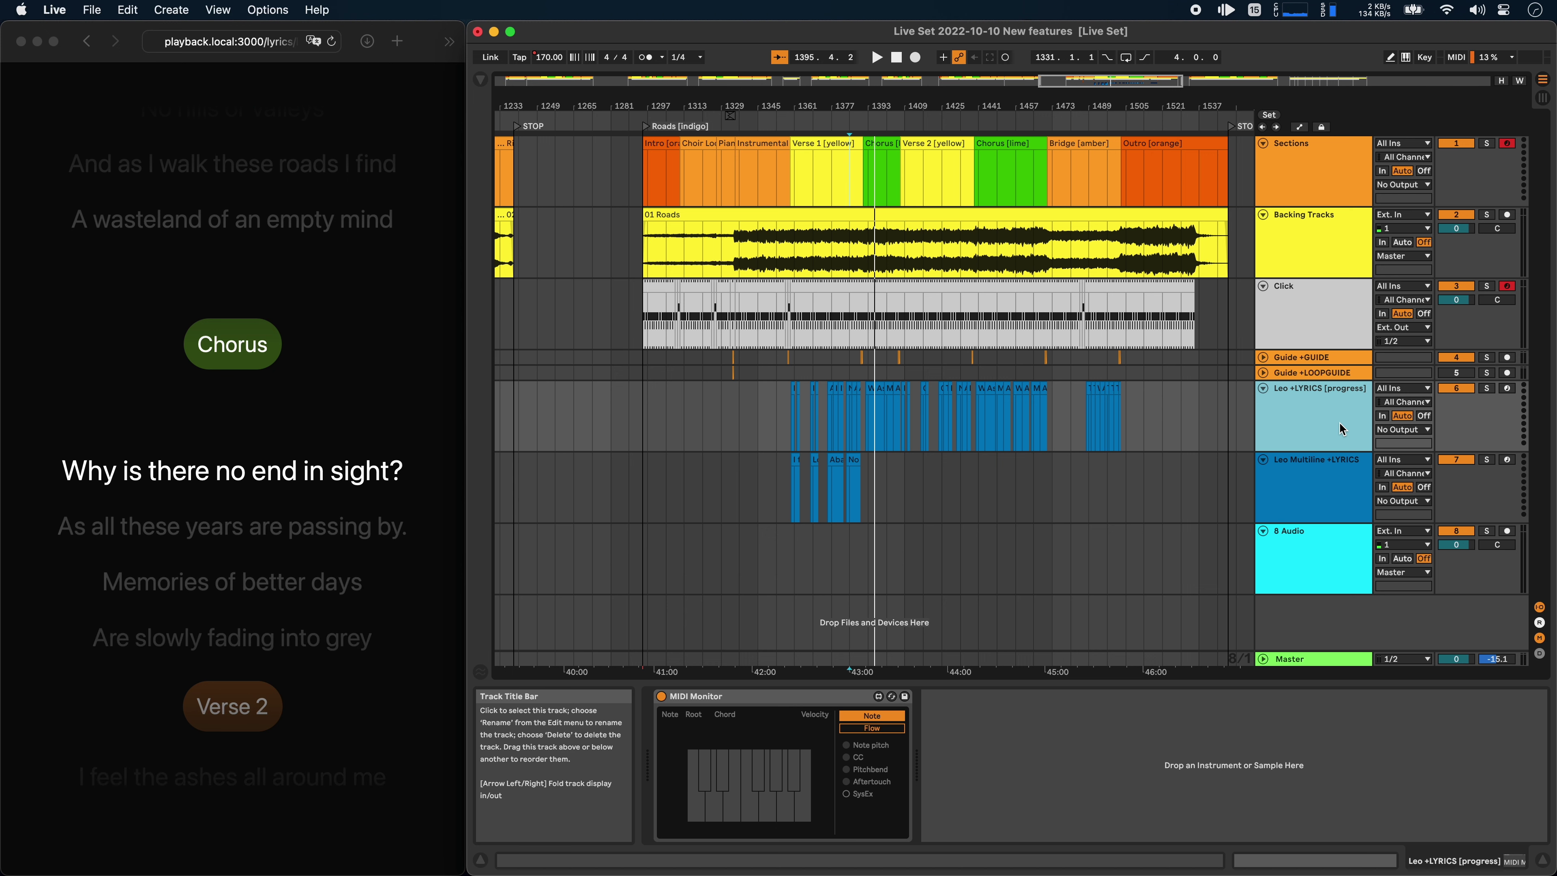
- Play Roads from bar 1359, the start of Verse 1, to show the line-progress dots, then stop
scroll(884, 421, up, 5)
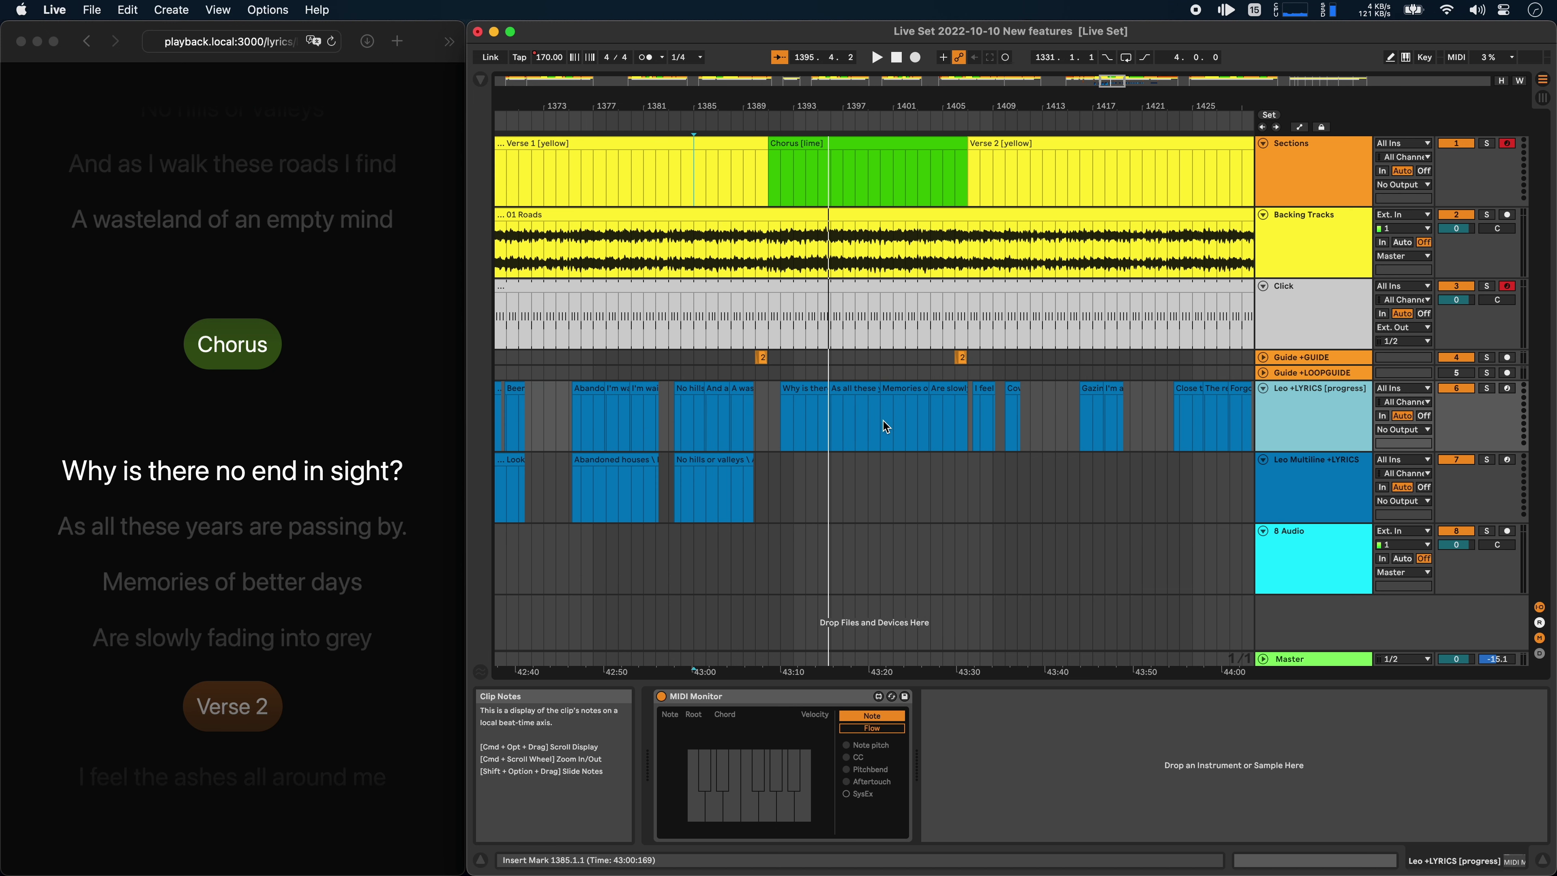
scroll(803, 428, left, 10)
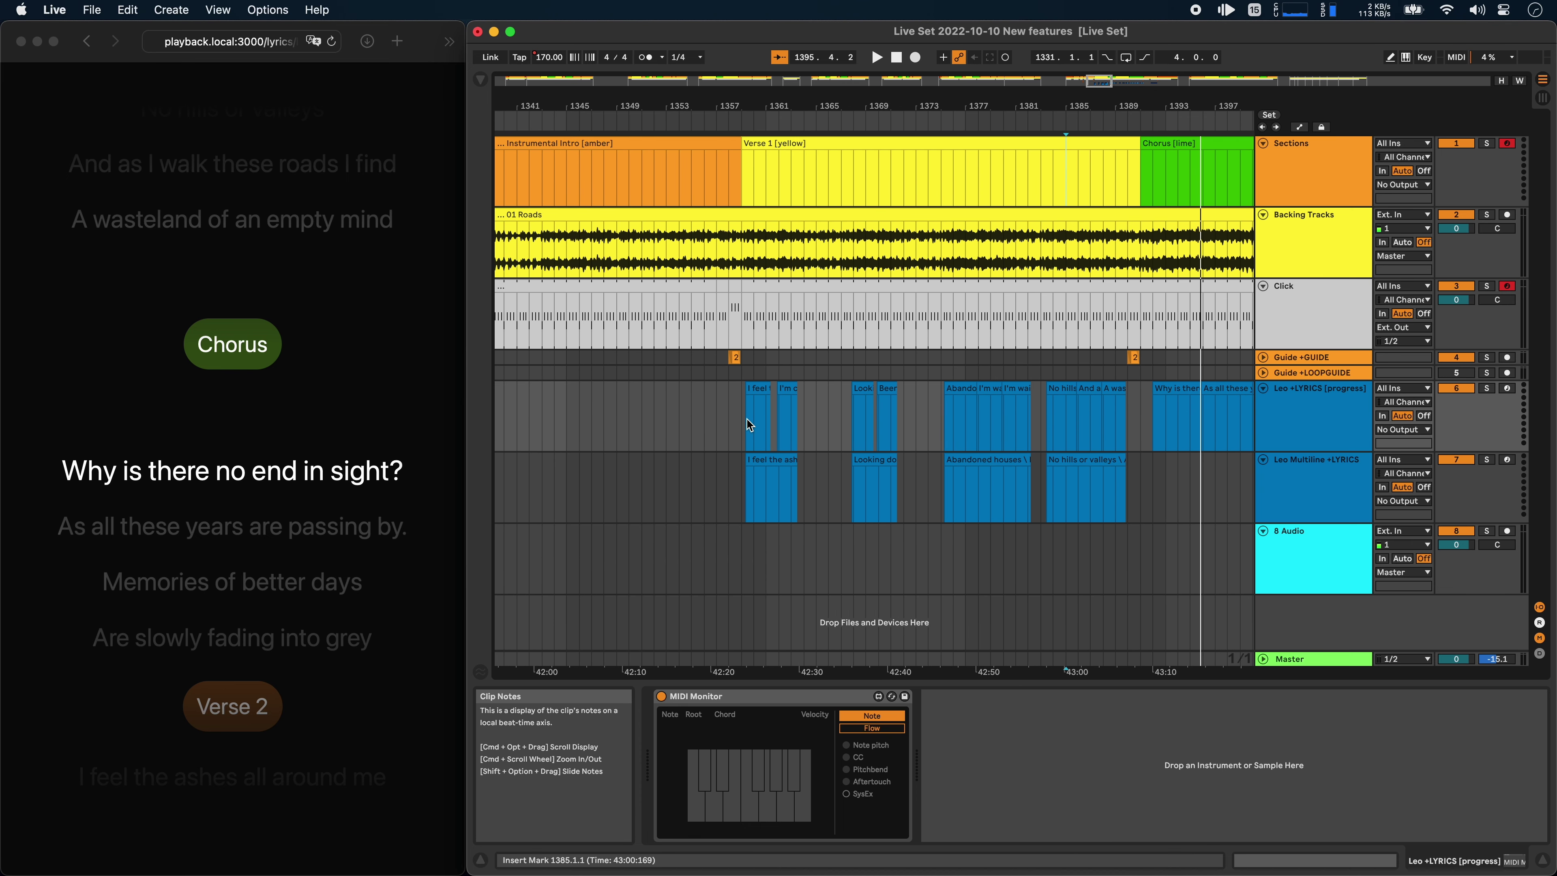
click(742, 423)
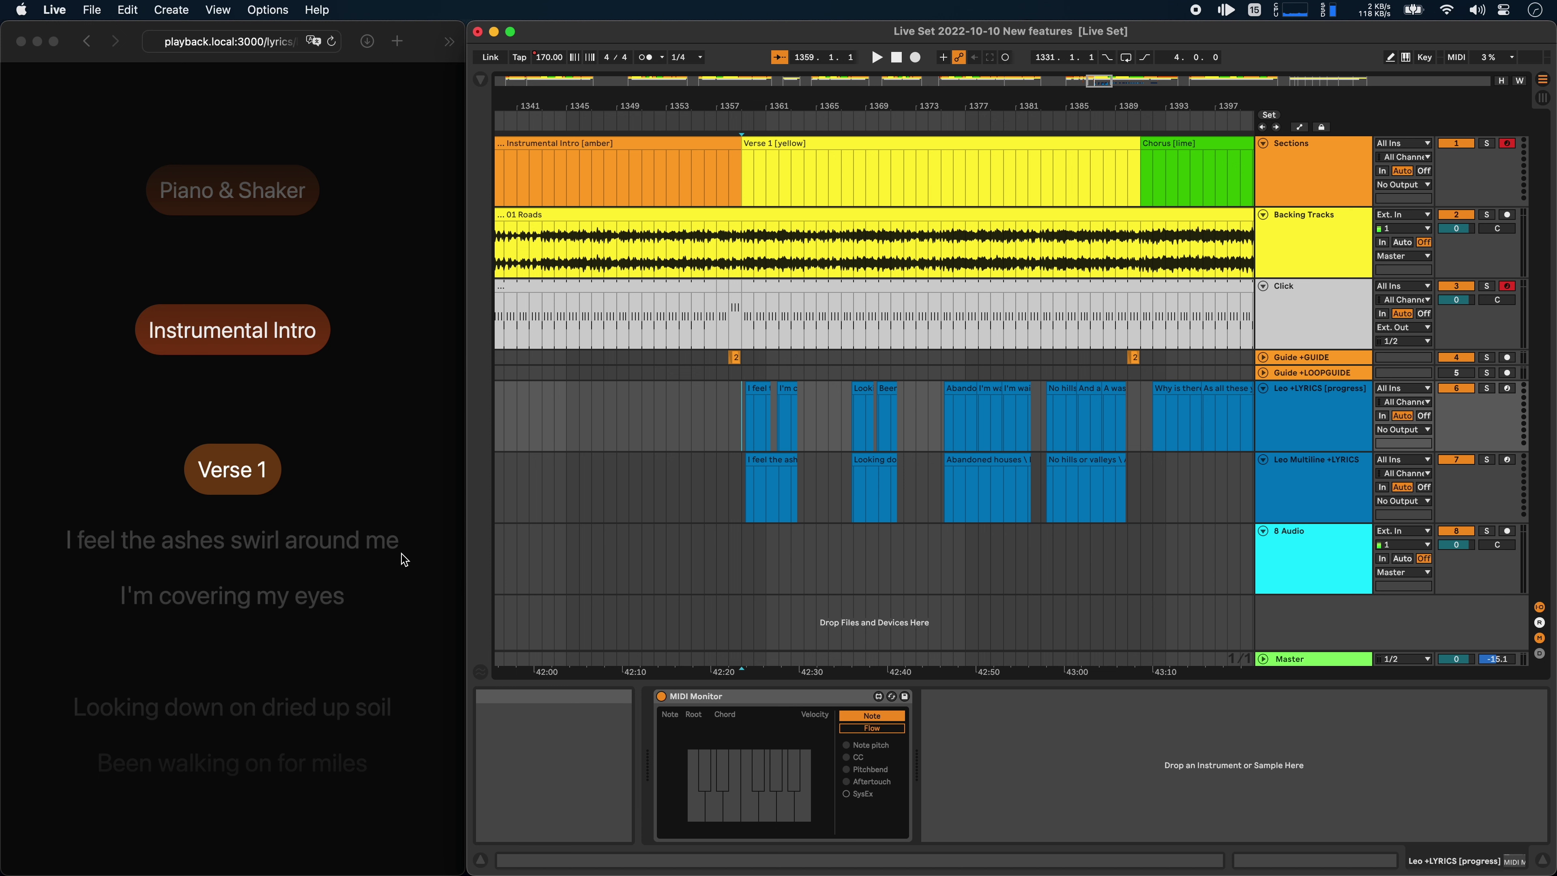
key(space)
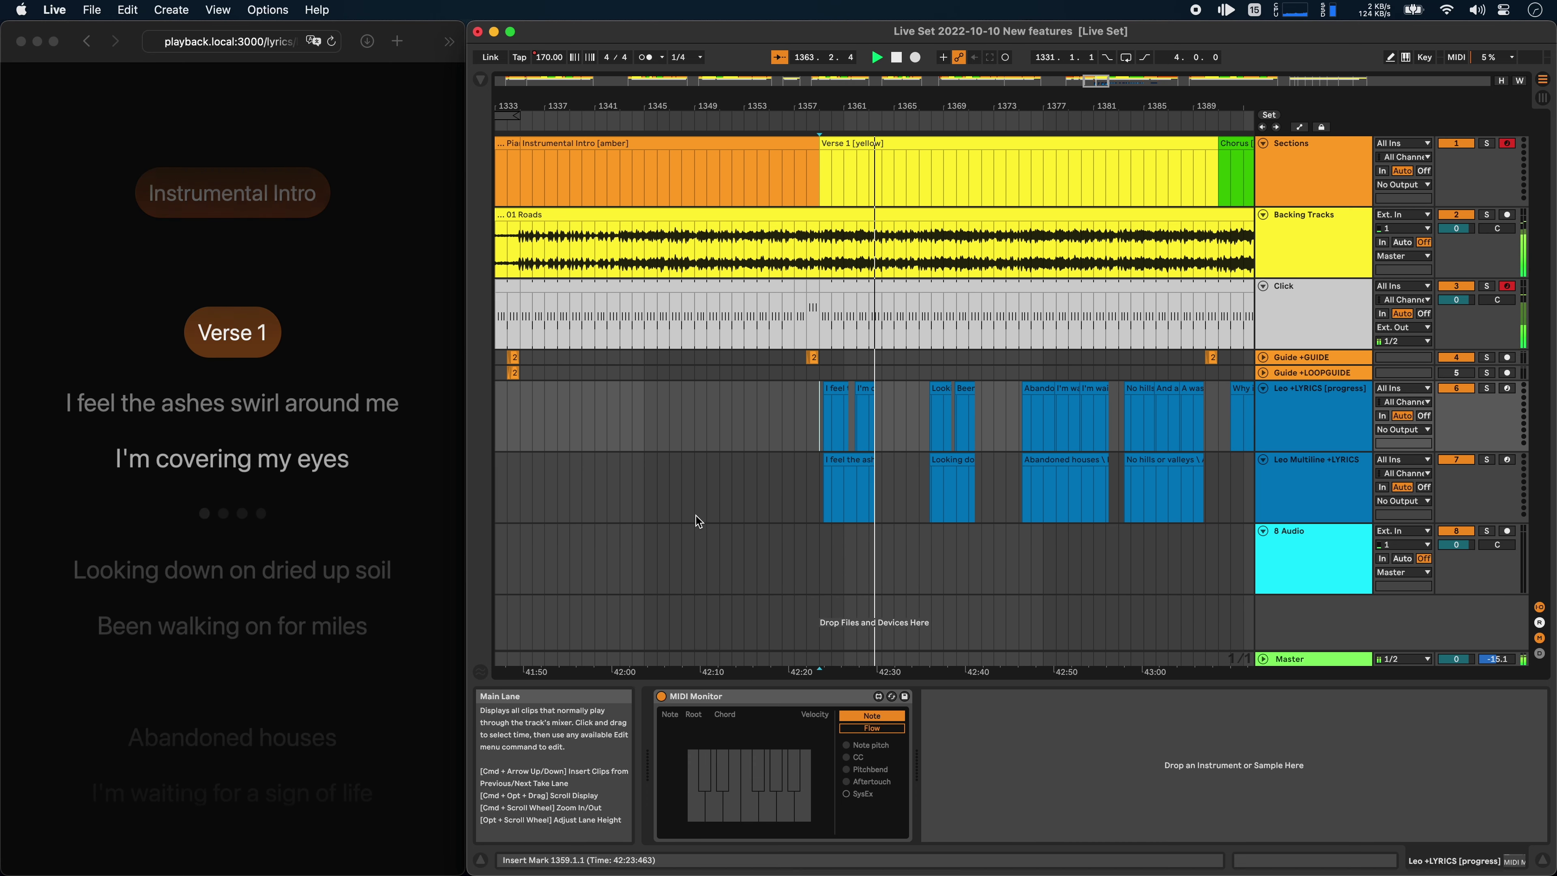
key(space)
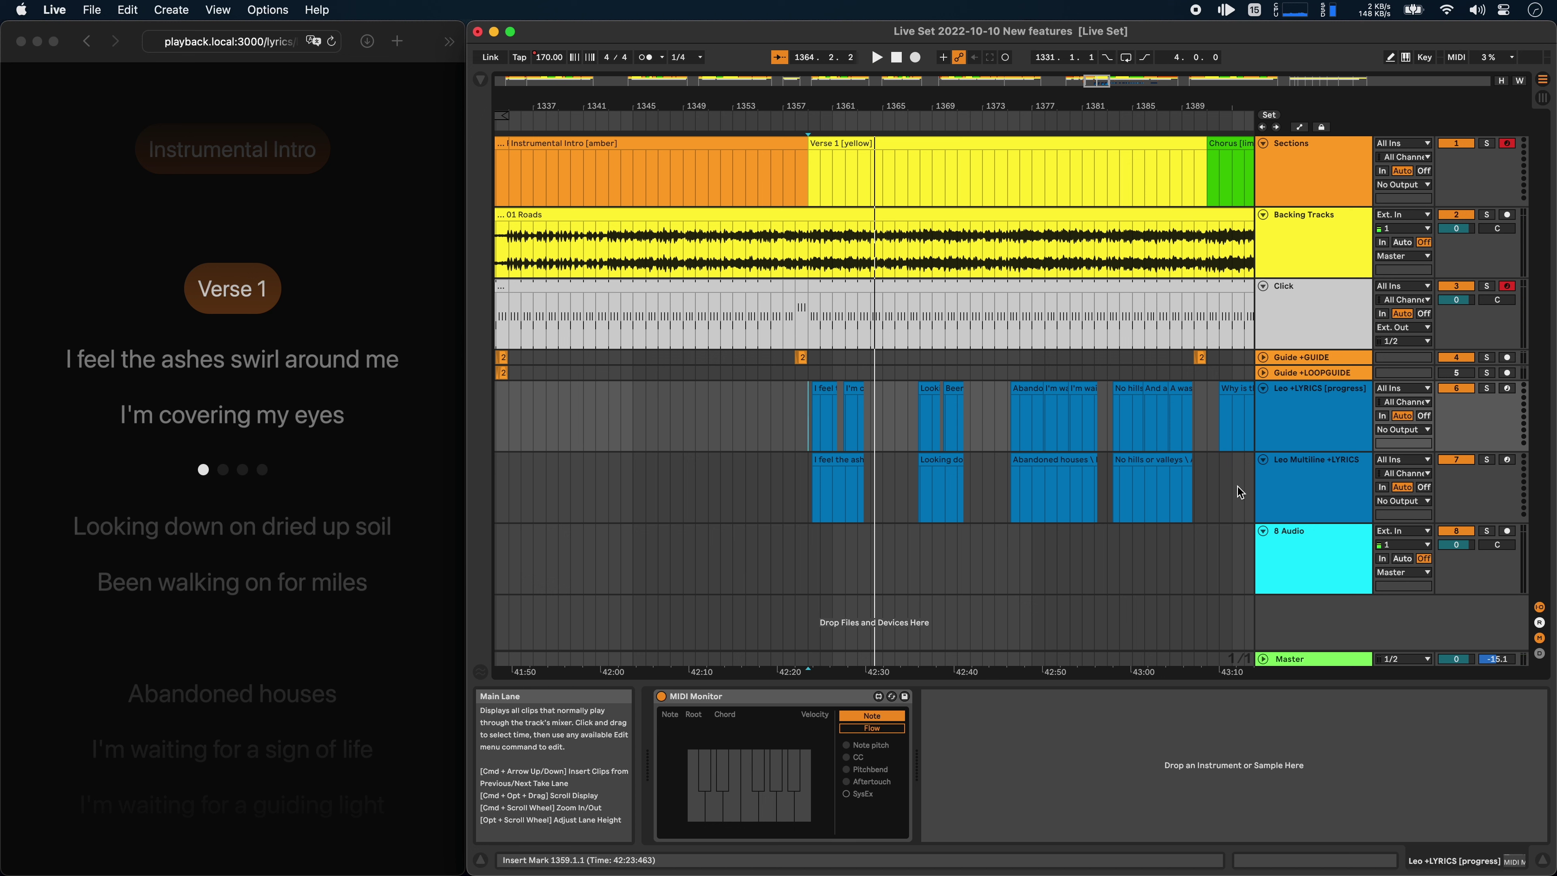
- Start renaming the Leo +LYRICS [progress] track, placing the cursor at the end of the name
click(1319, 423)
key(super+r)
key(Right)
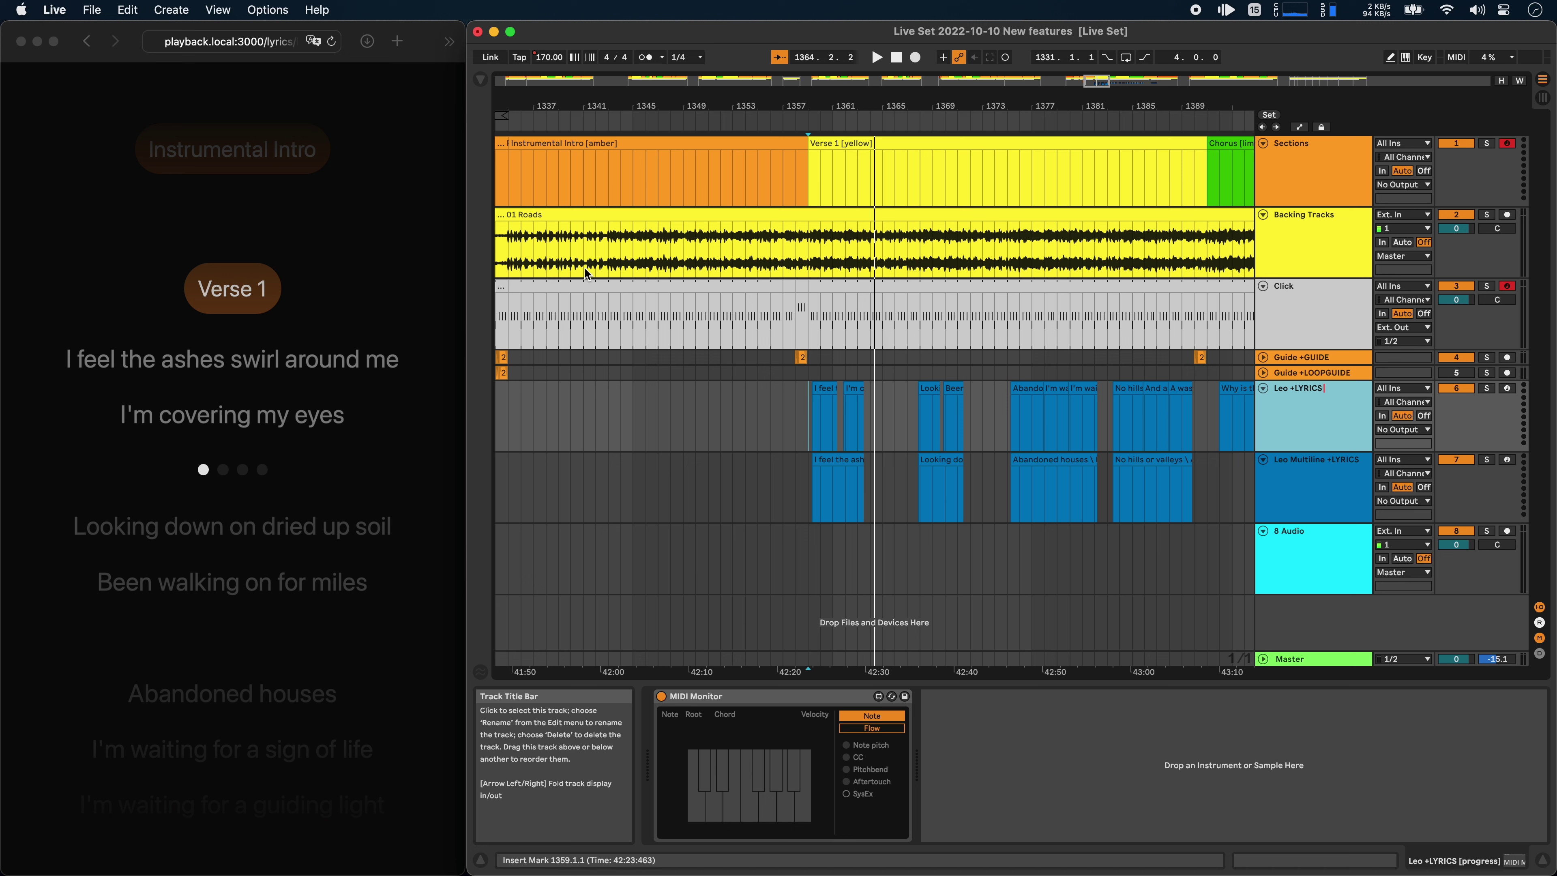
- Replace 'progress]' with 'nosections]' so the track reads 'Leo +LYRICS [nosections]'
scroll(375, 260, up, 3)
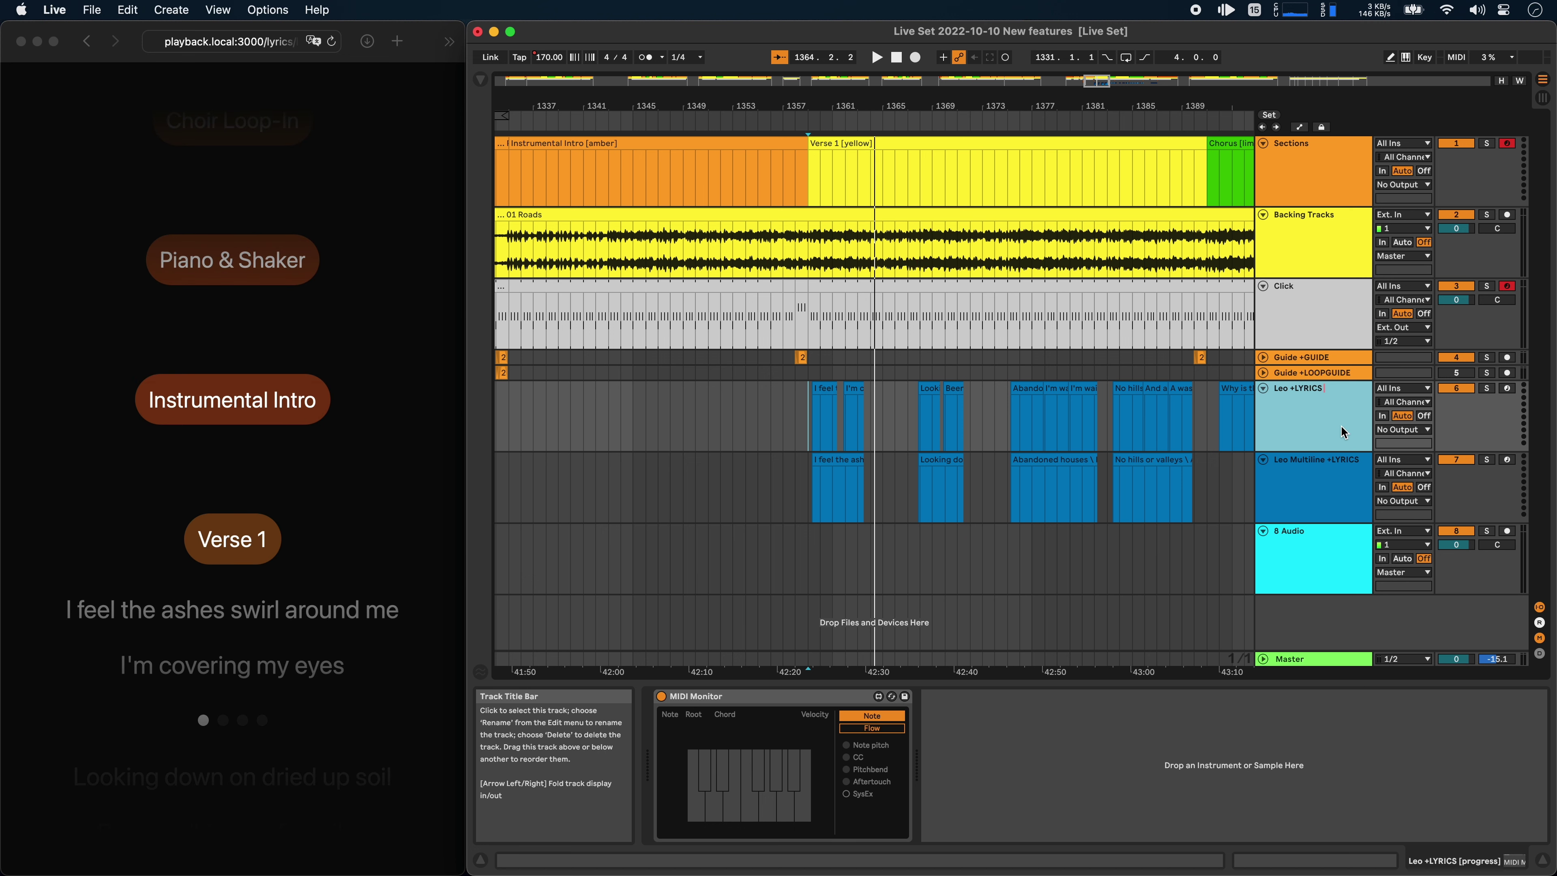
text(nosections])
key(Return)
scroll(216, 539, down, 5)
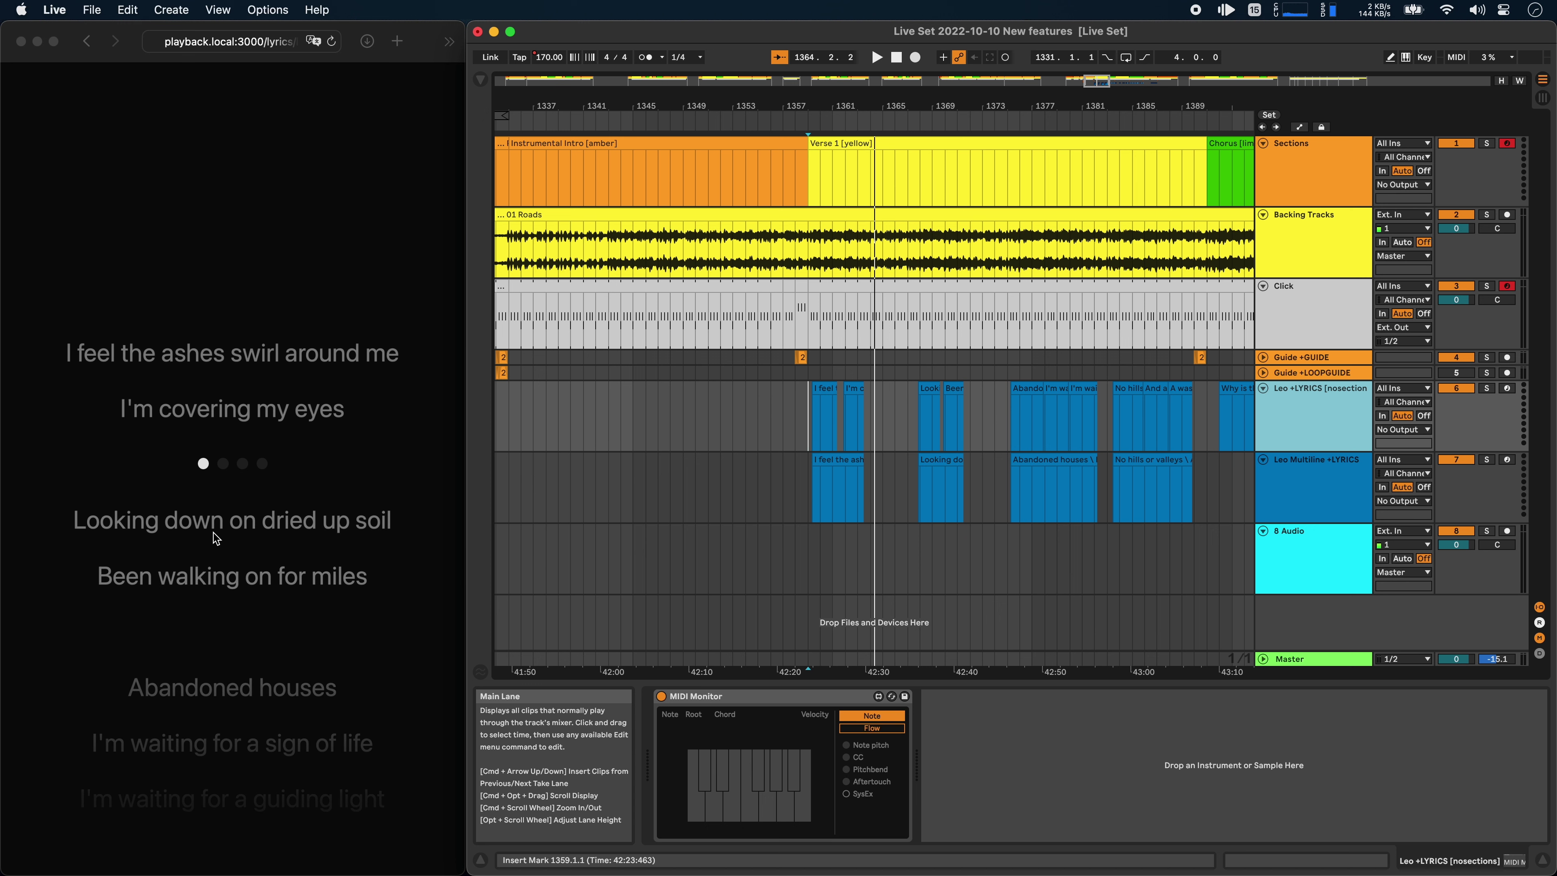
- Choose the Leo Multiline track in the lyrics page's track dropdown
click(420, 53)
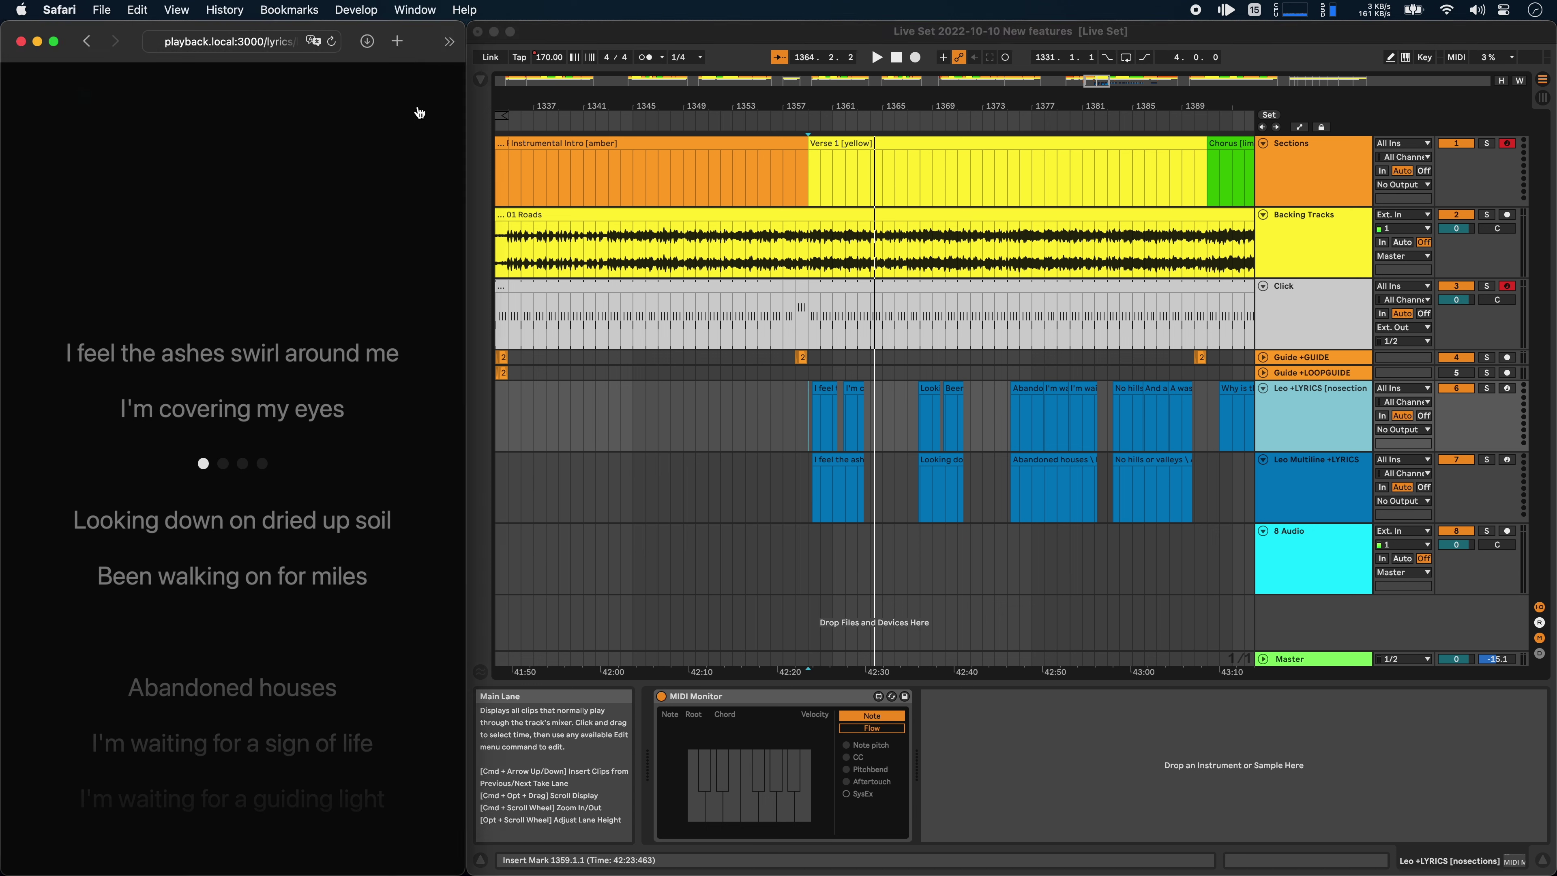
click(167, 99)
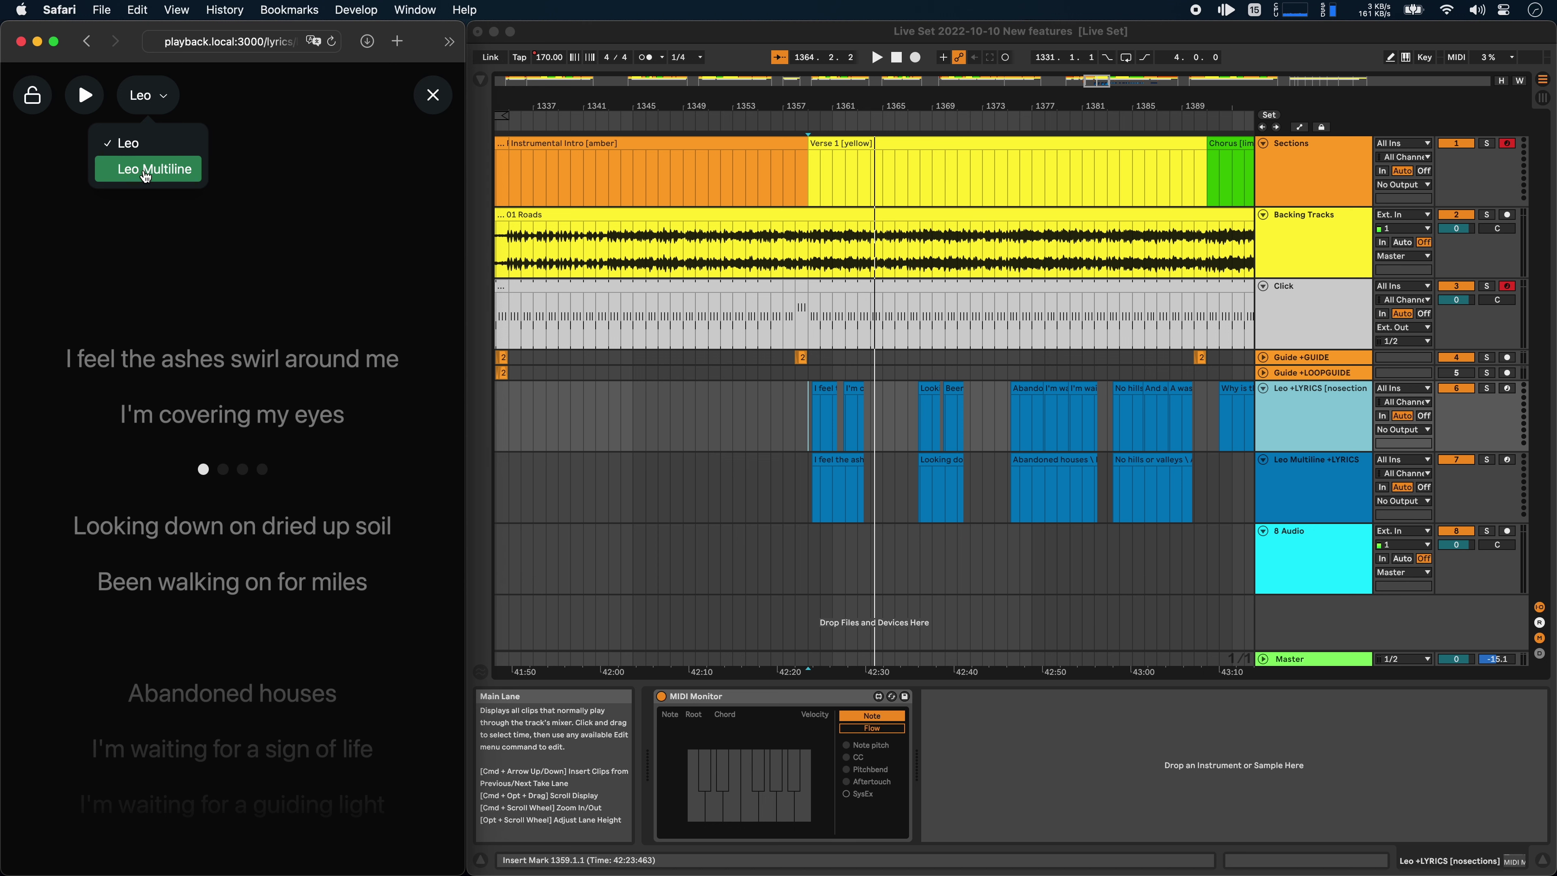
click(145, 176)
- Jump through the multiline clips at bars 1360, 1369 and 1377, ending on the Abandoned houses block
key(super+Tab)
scroll(804, 500, up, 3)
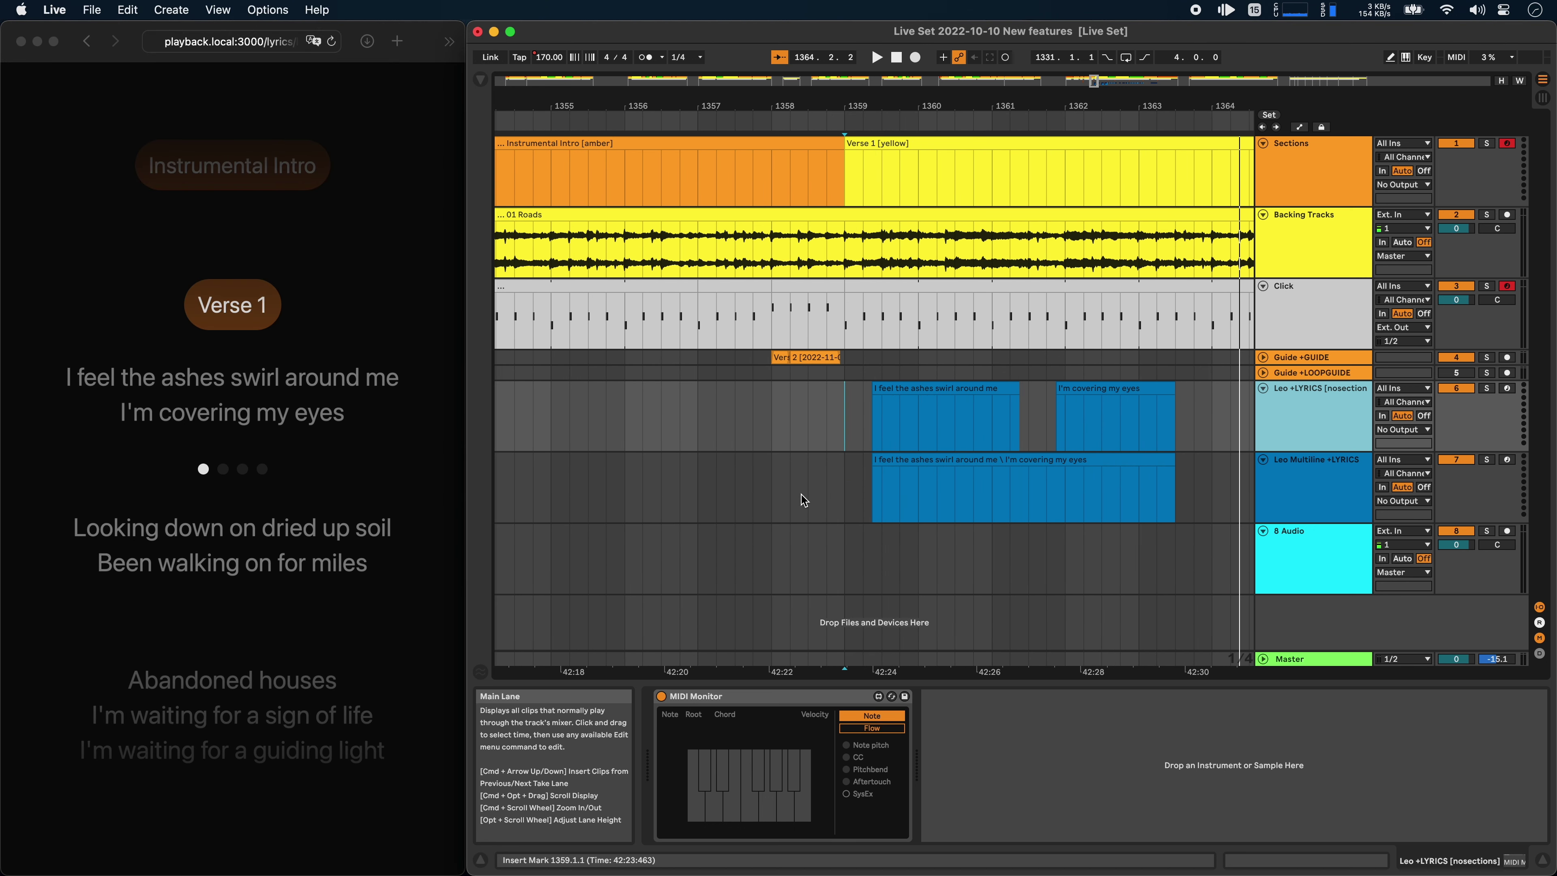
scroll(803, 500, right, 3)
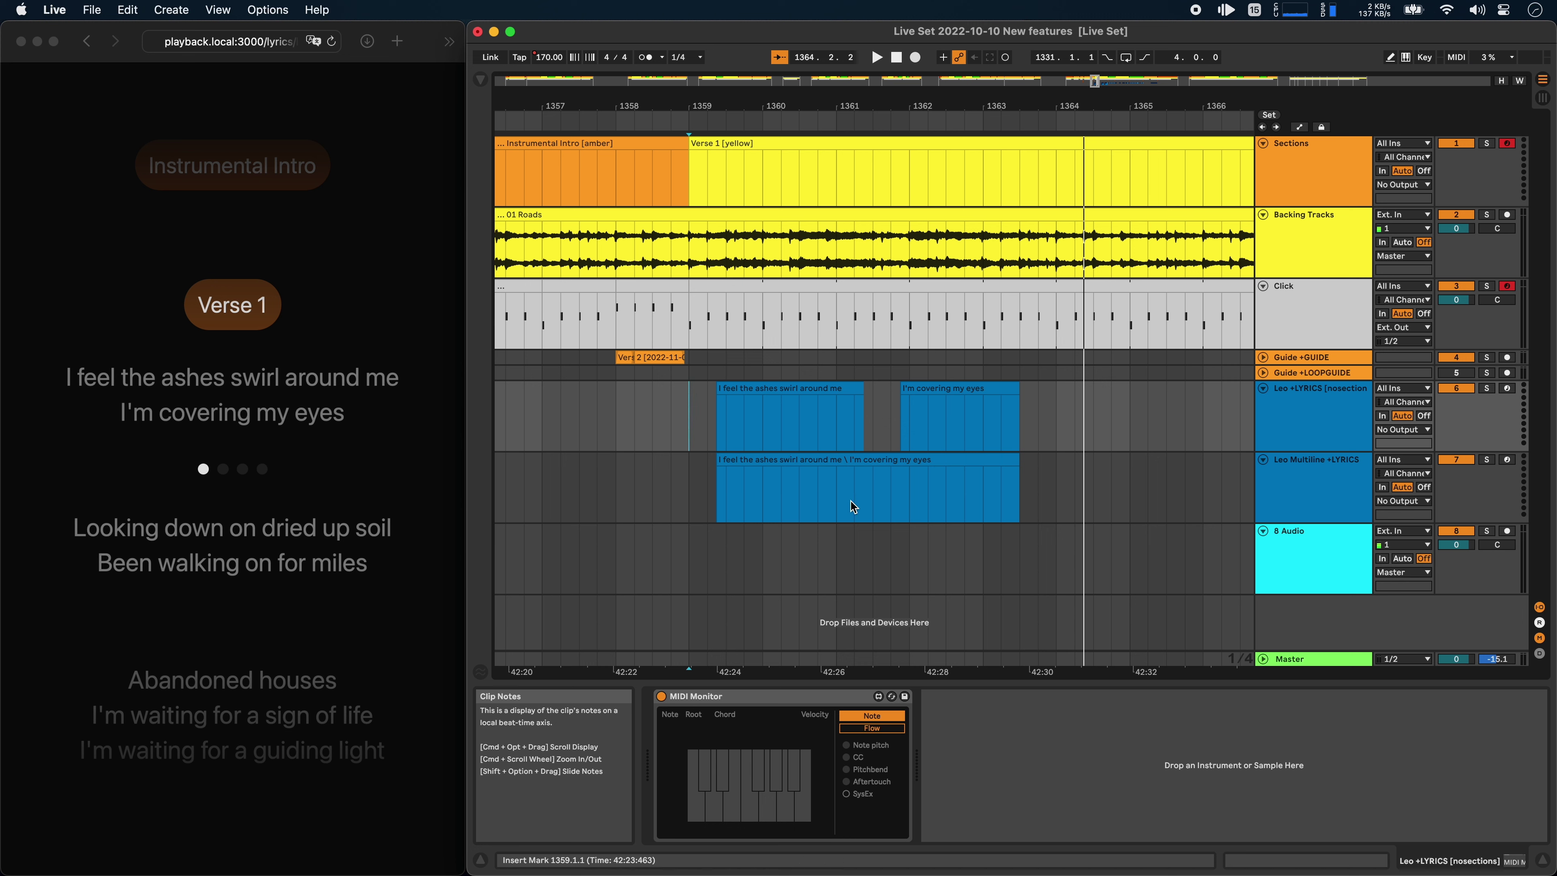
click(761, 509)
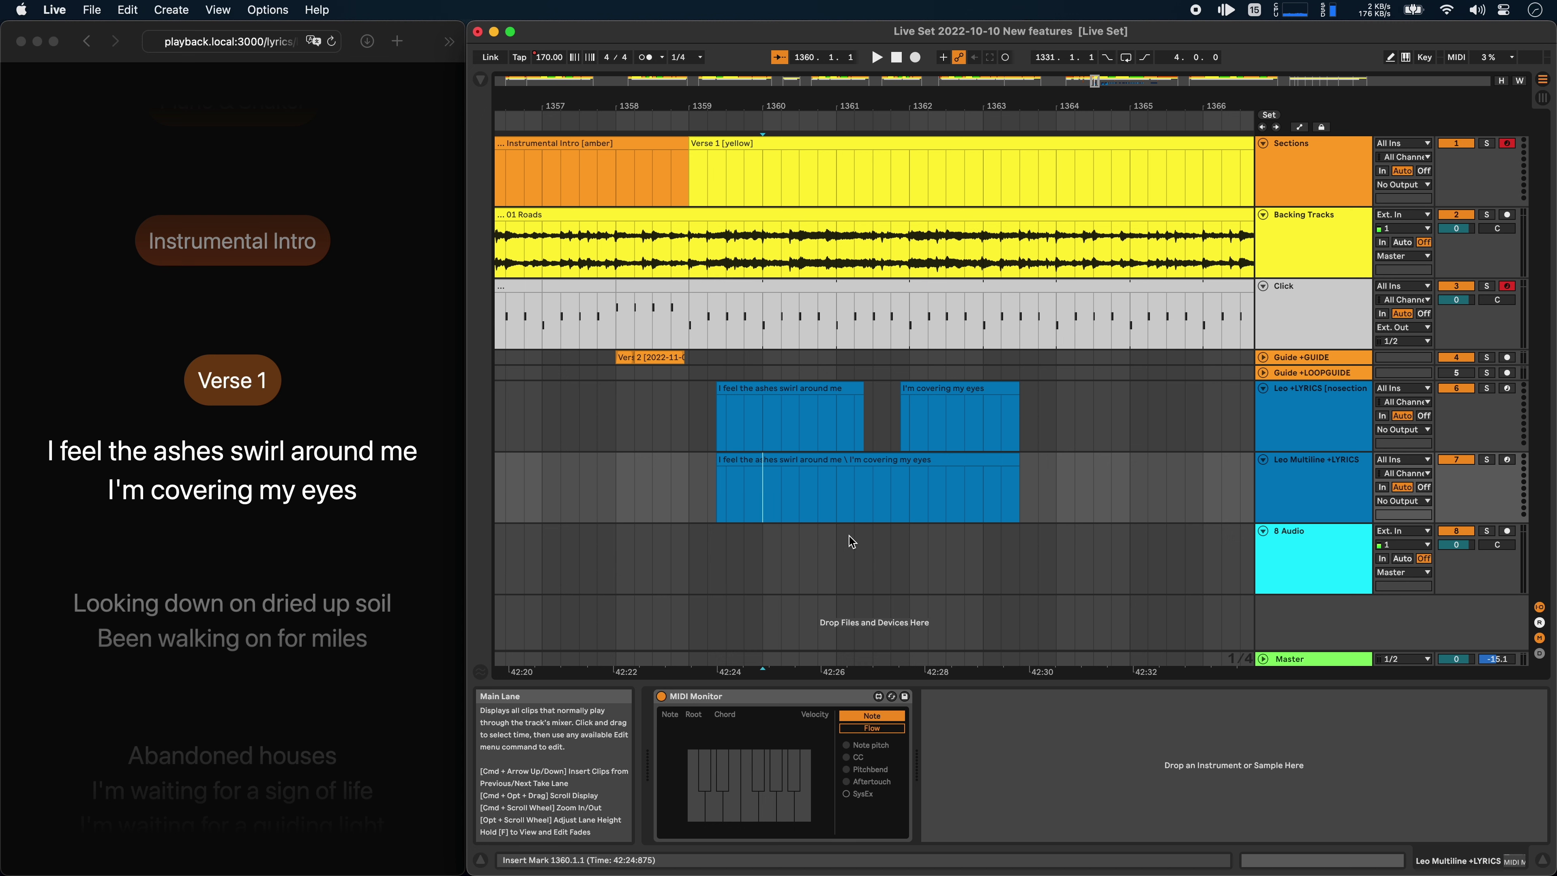
scroll(851, 541, right, 2)
click(637, 500)
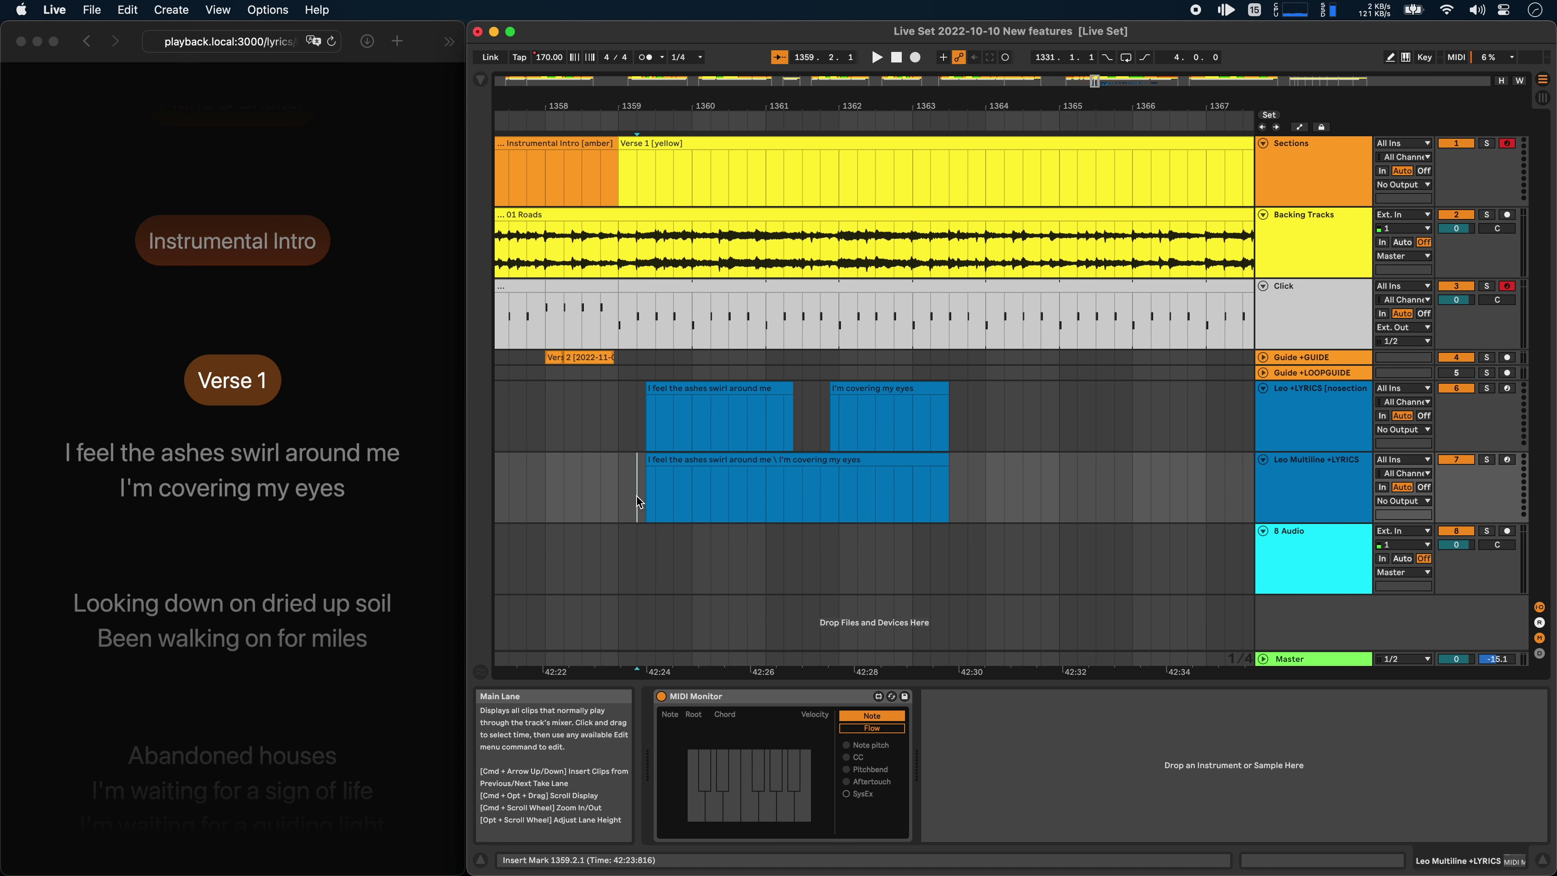
scroll(1036, 487, right, 10)
click(815, 504)
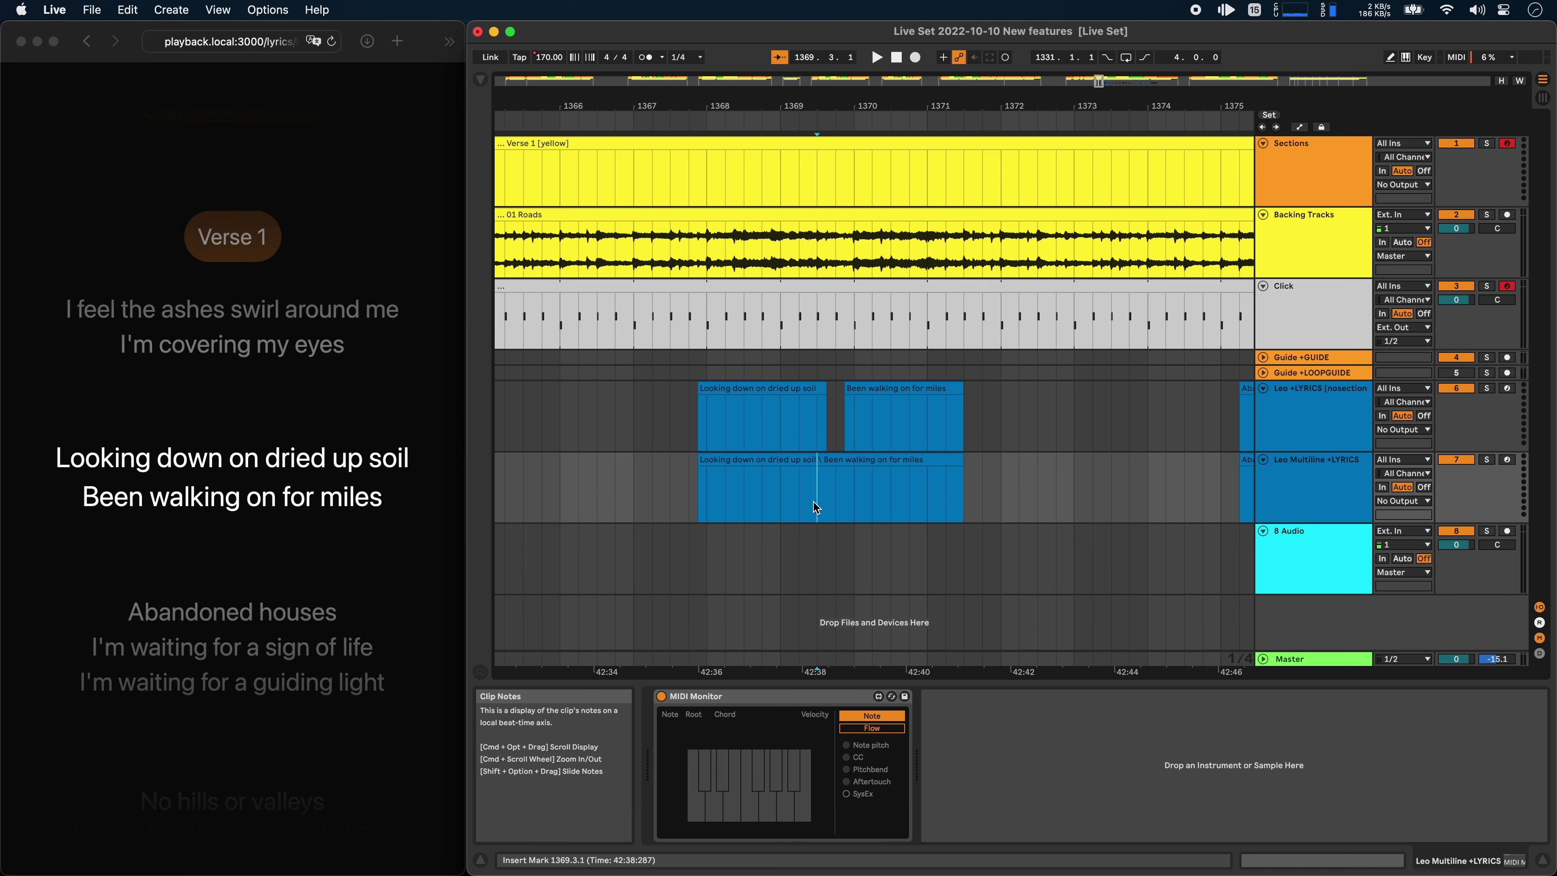
scroll(814, 502, right, 4)
click(1087, 499)
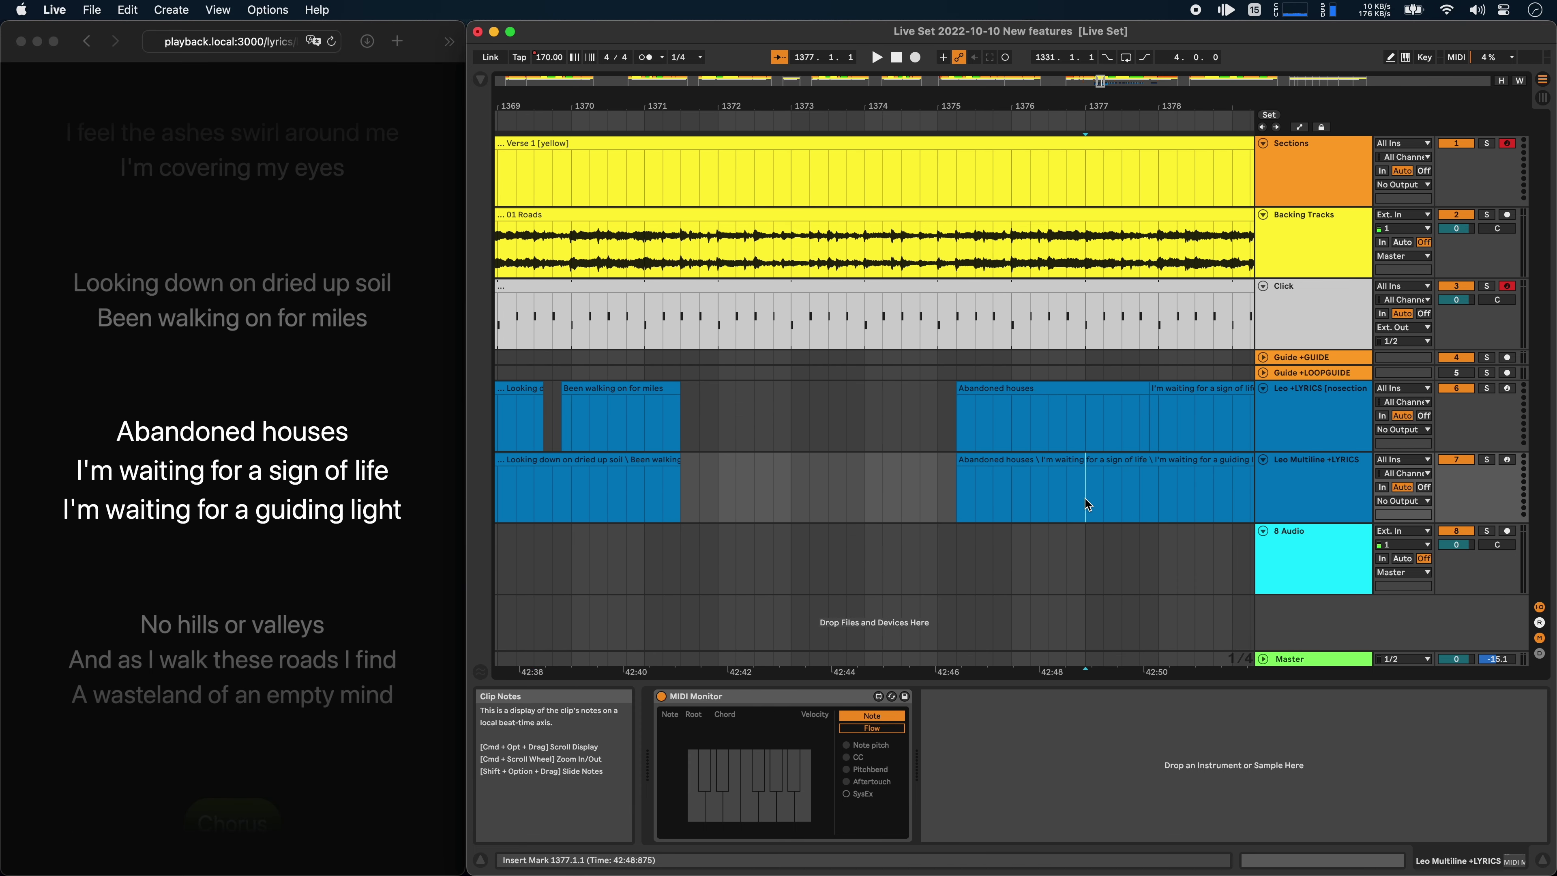
scroll(1085, 499, right, 5)
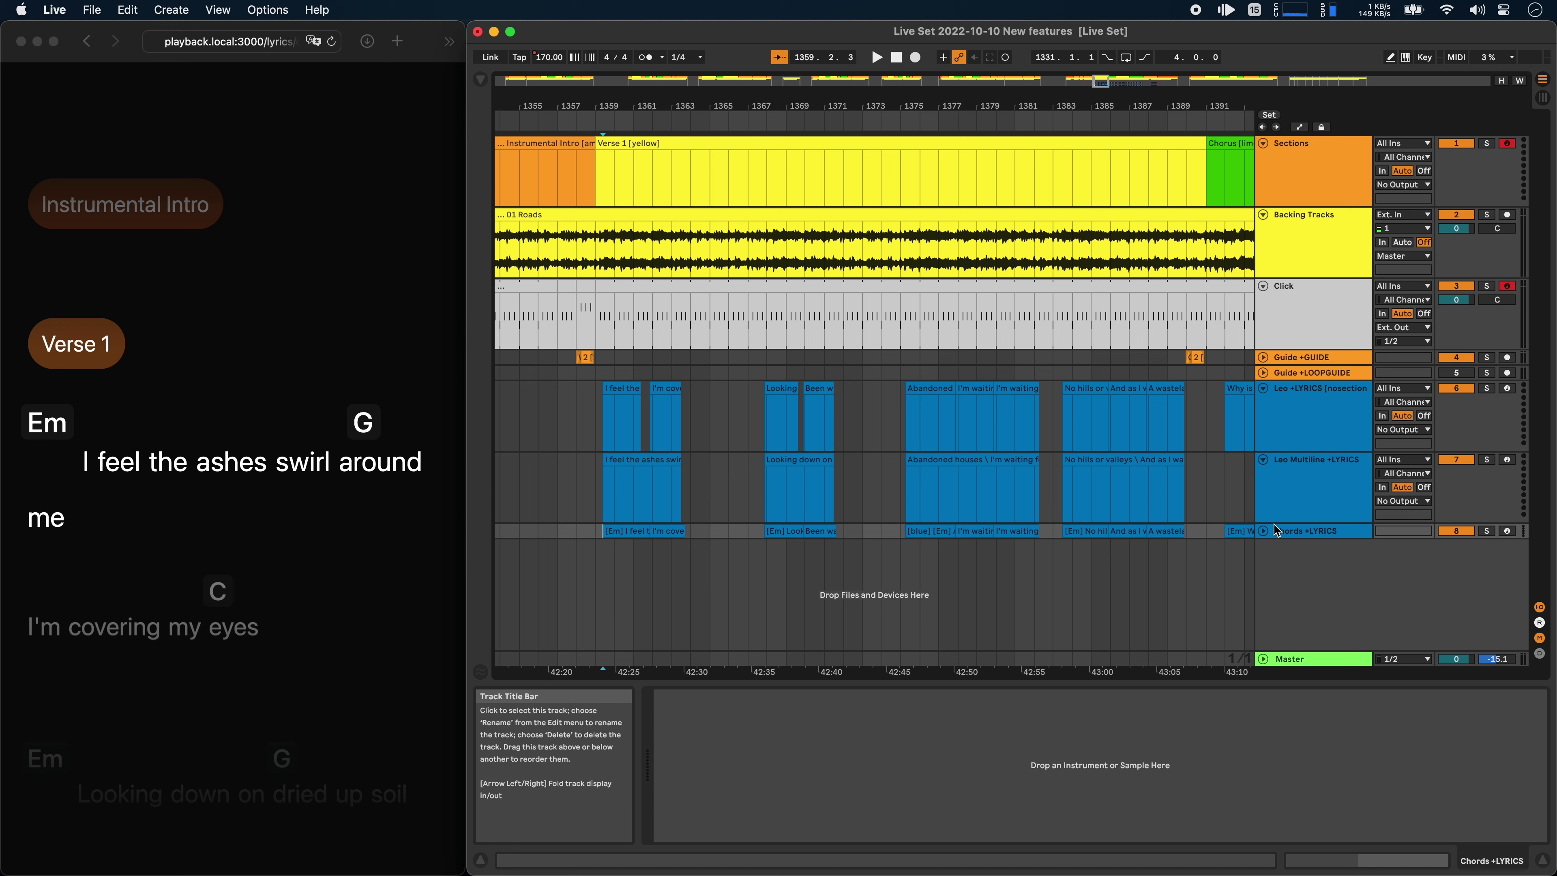
- Append ' [chords:red]' to the Chords +LYRICS track name and check the red chords on the lyrics page
click(1313, 532)
key(super+r)
text([chords:red])
key(Return)
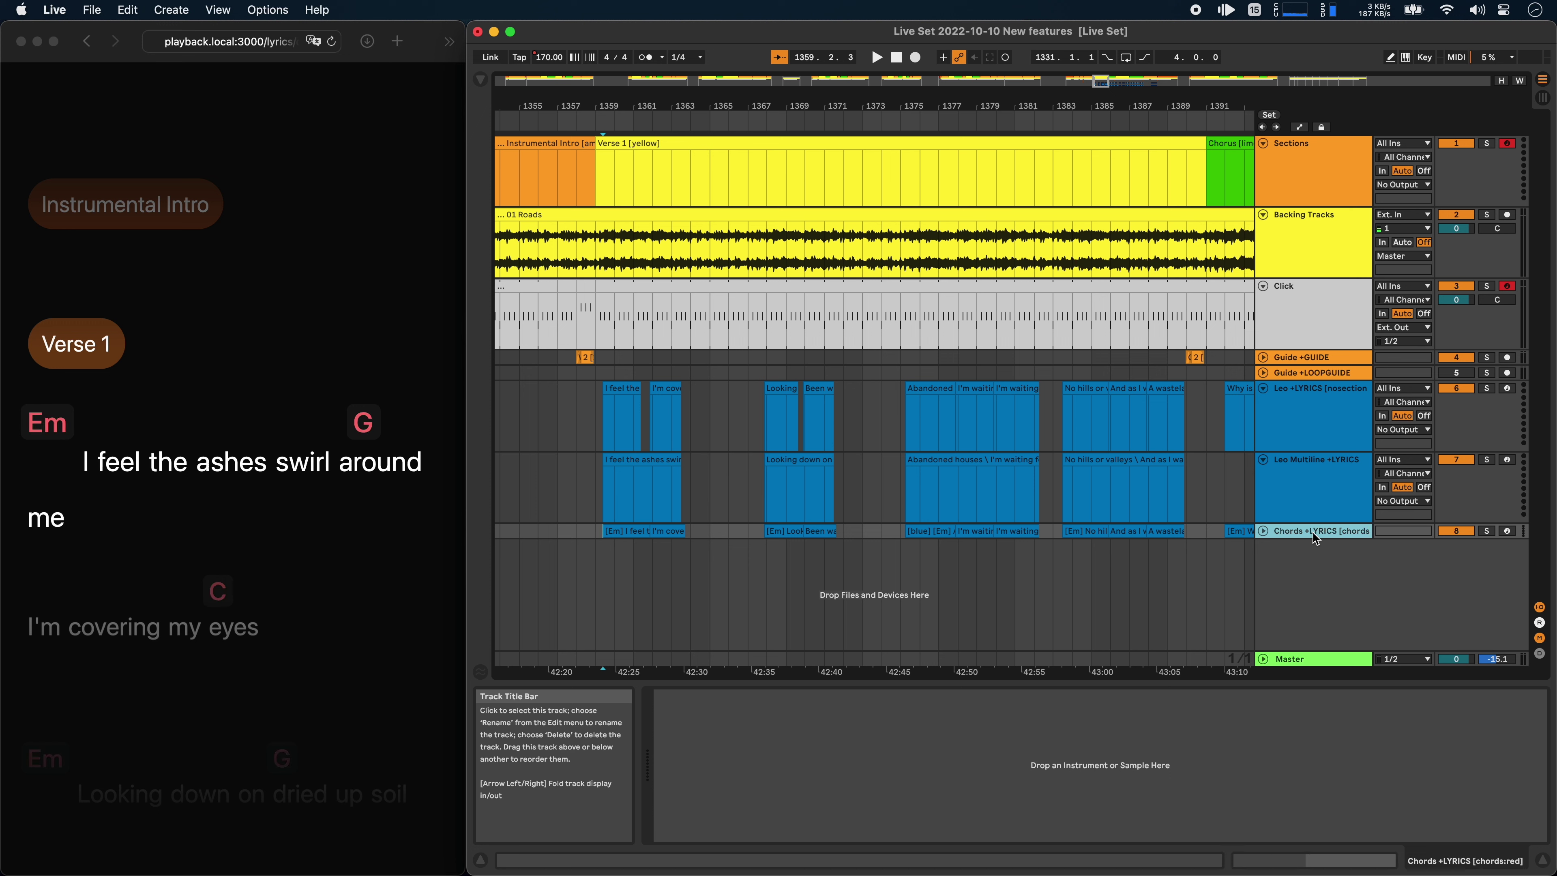
scroll(199, 519, down, 4)
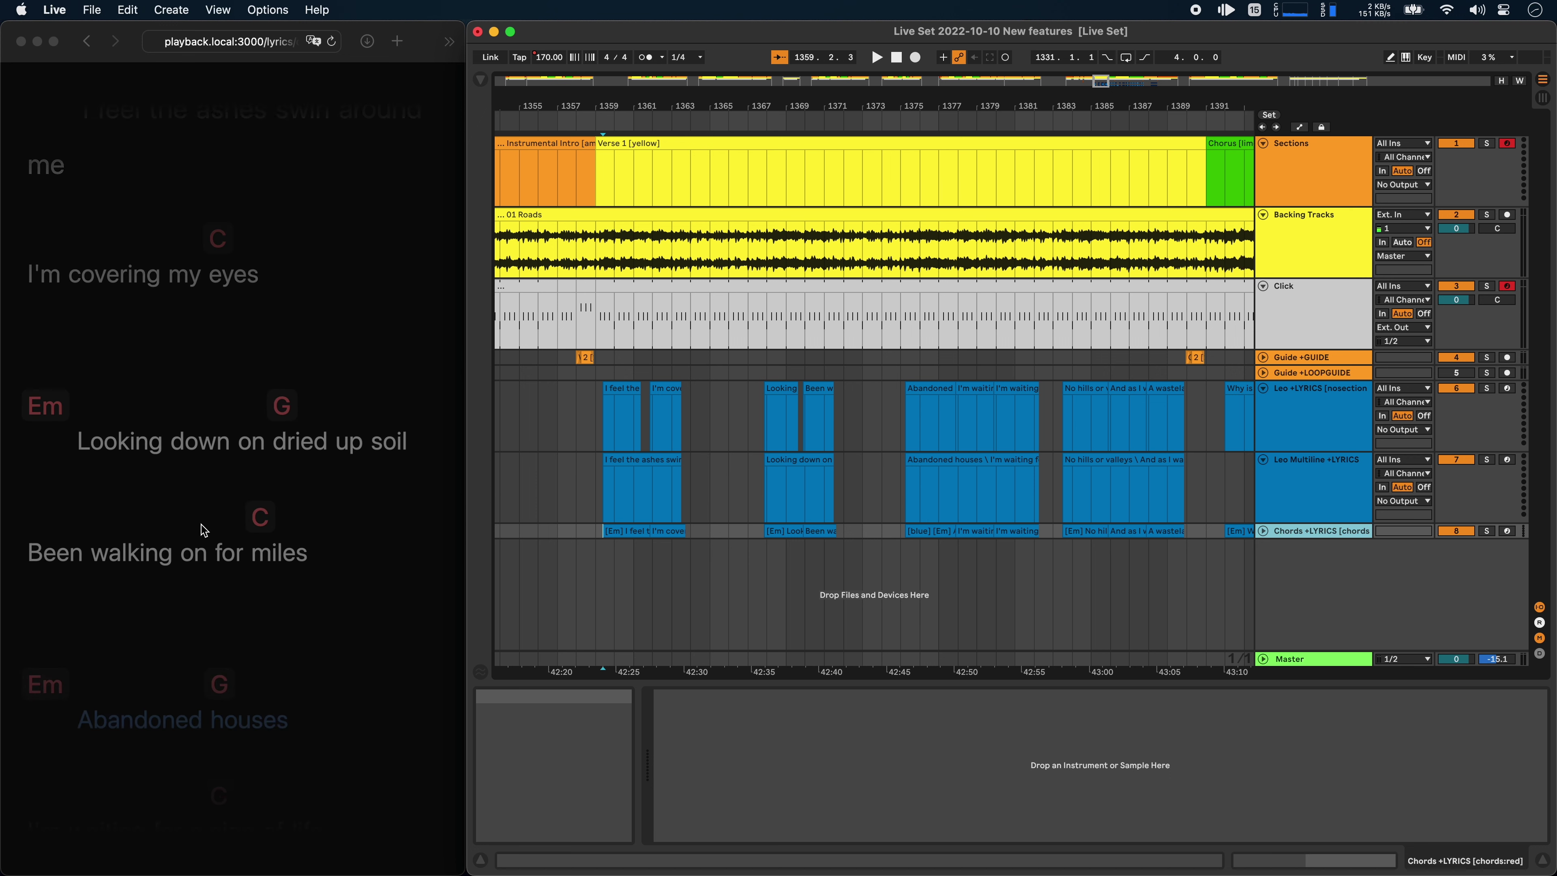
click(188, 411)
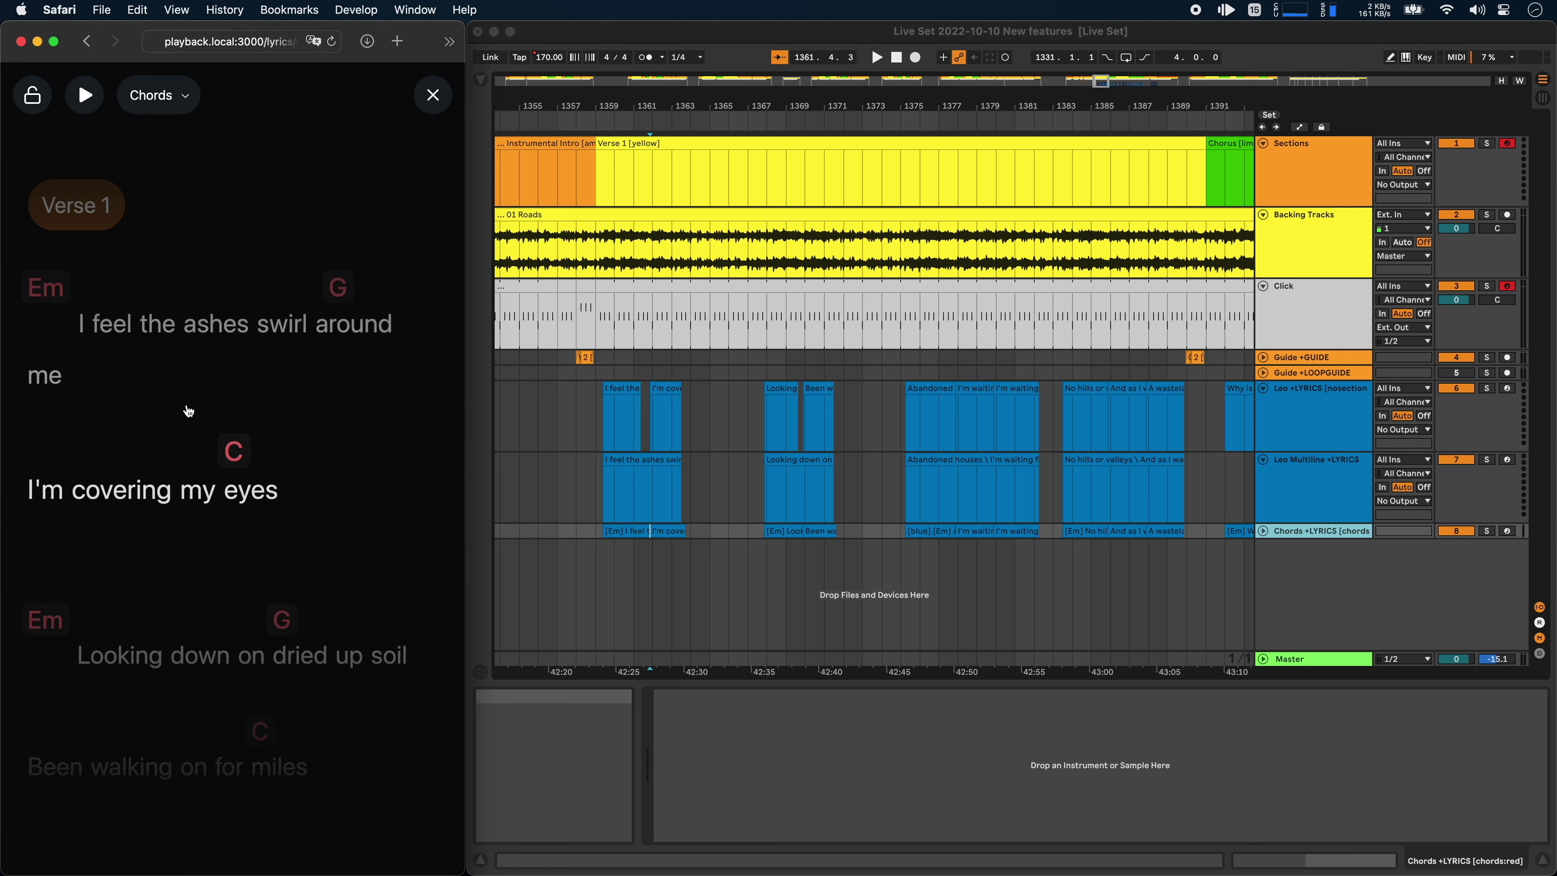
click(1304, 597)
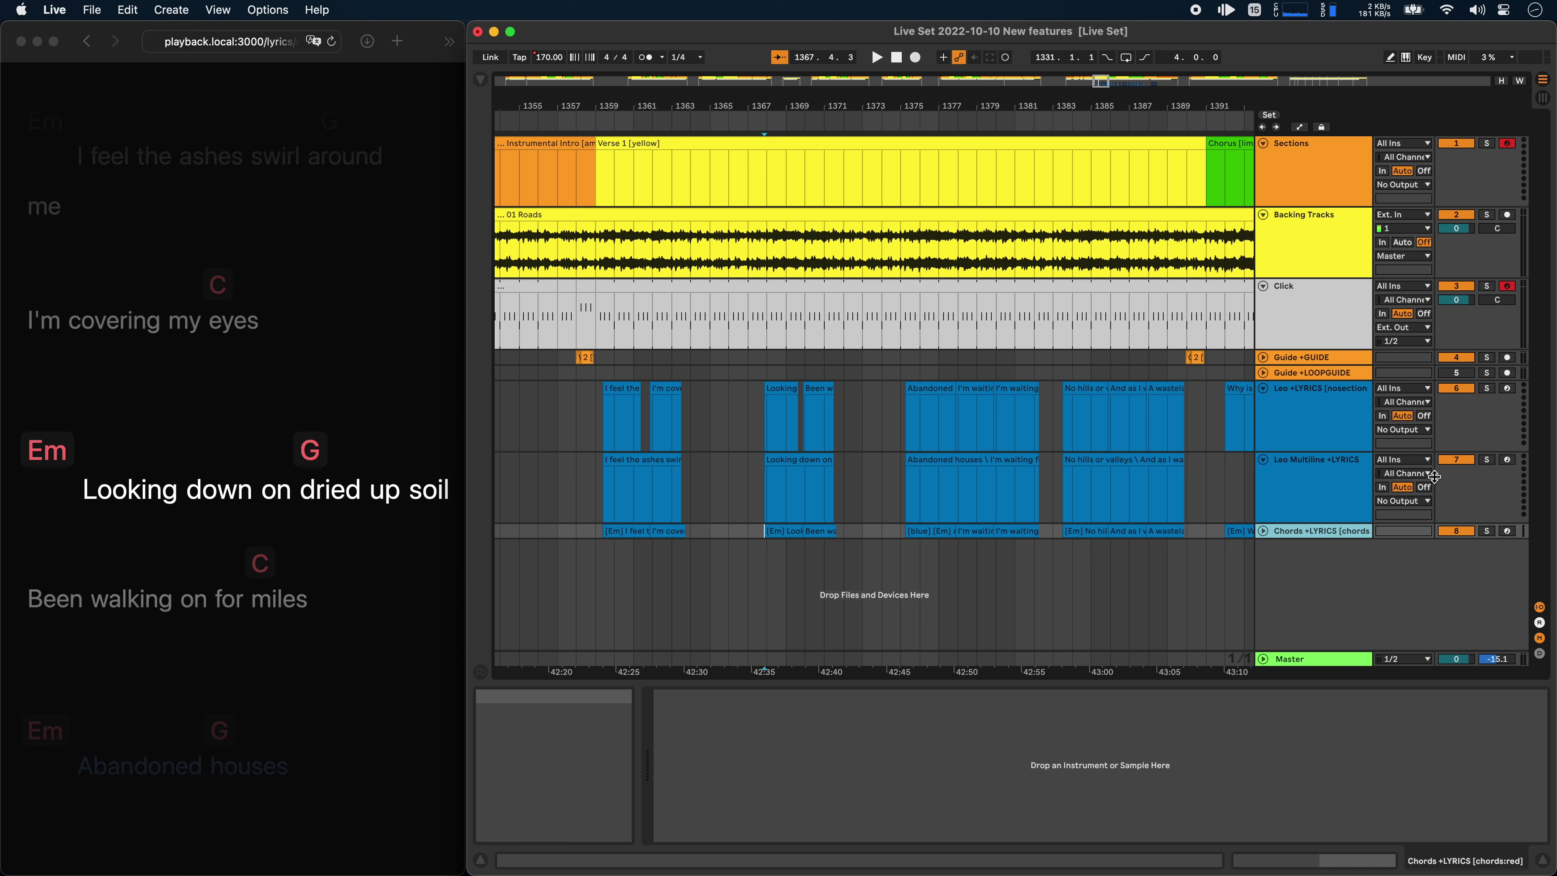
- Insert a [-1500ms] time shift in the Chords track name and play Roads from bar 1356
click(1296, 531)
key(Left)
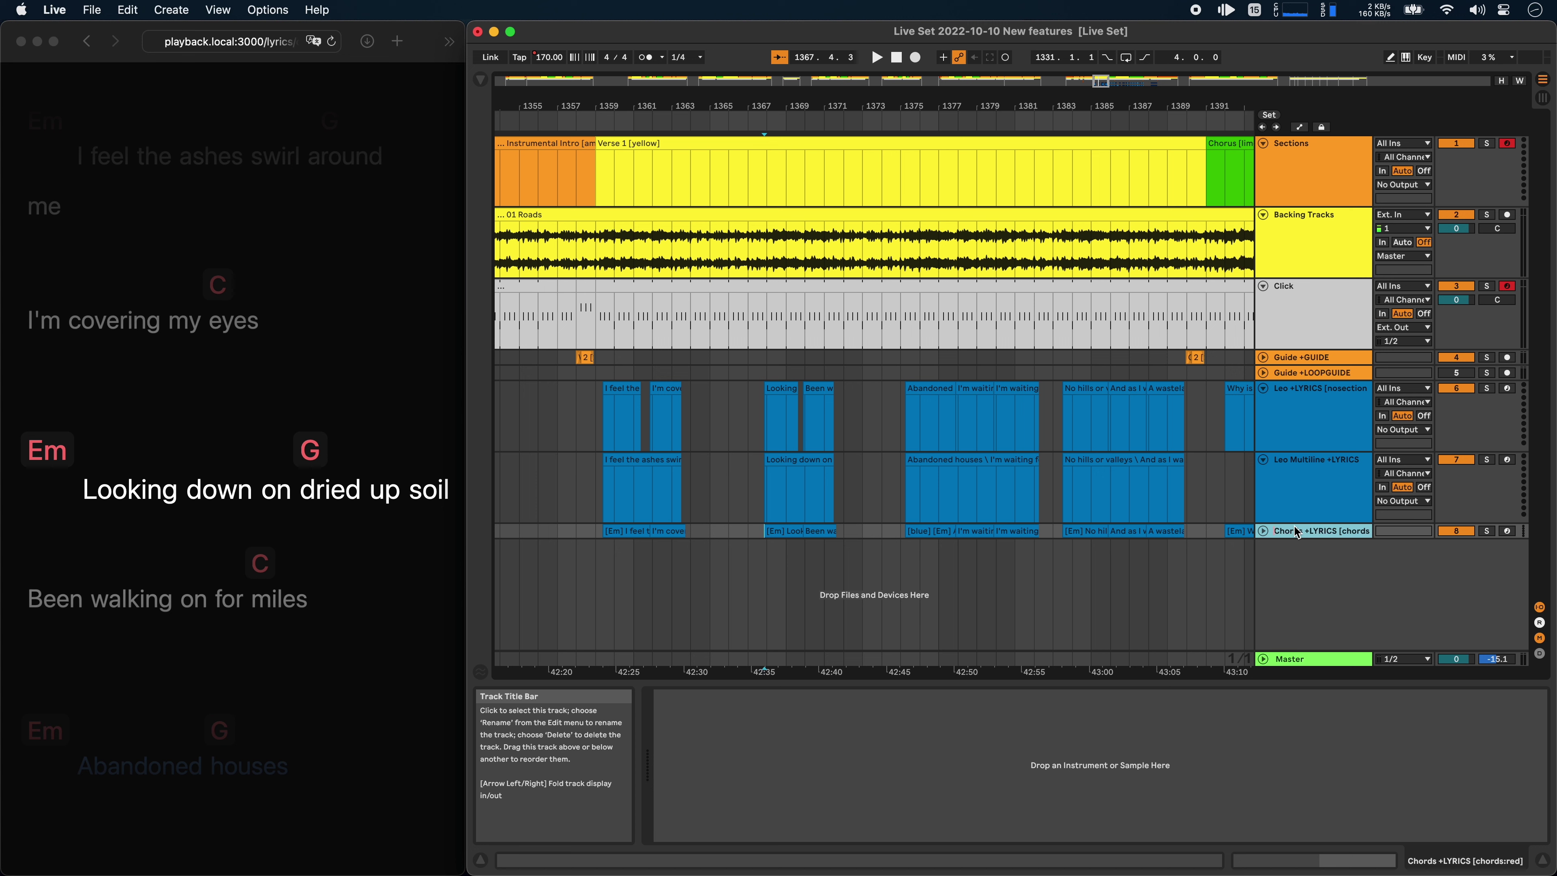
text([-150ms])
key(Return)
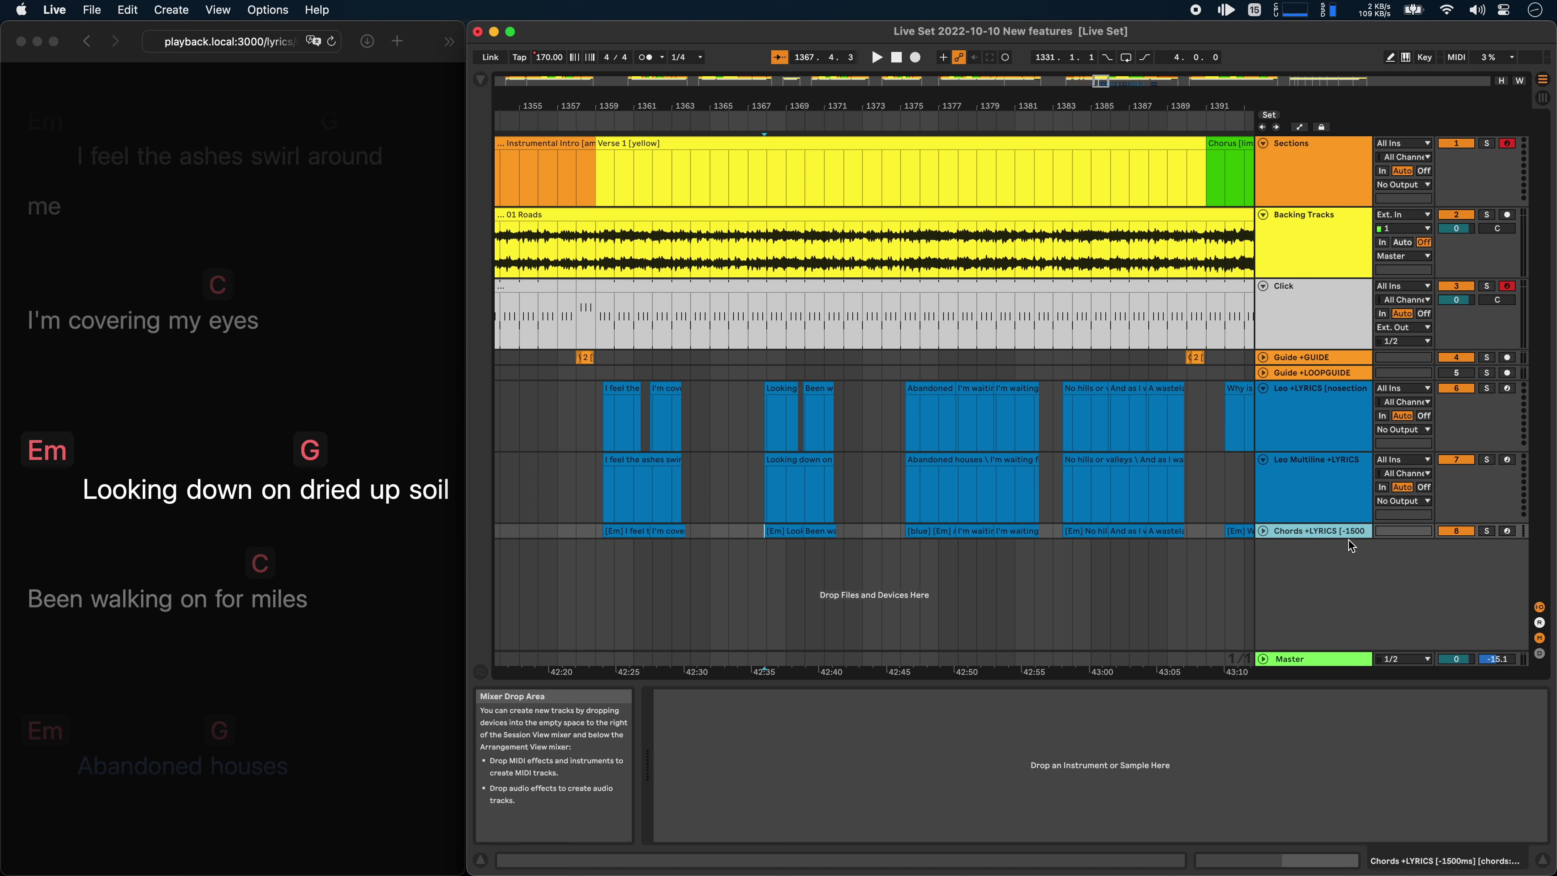
click(543, 531)
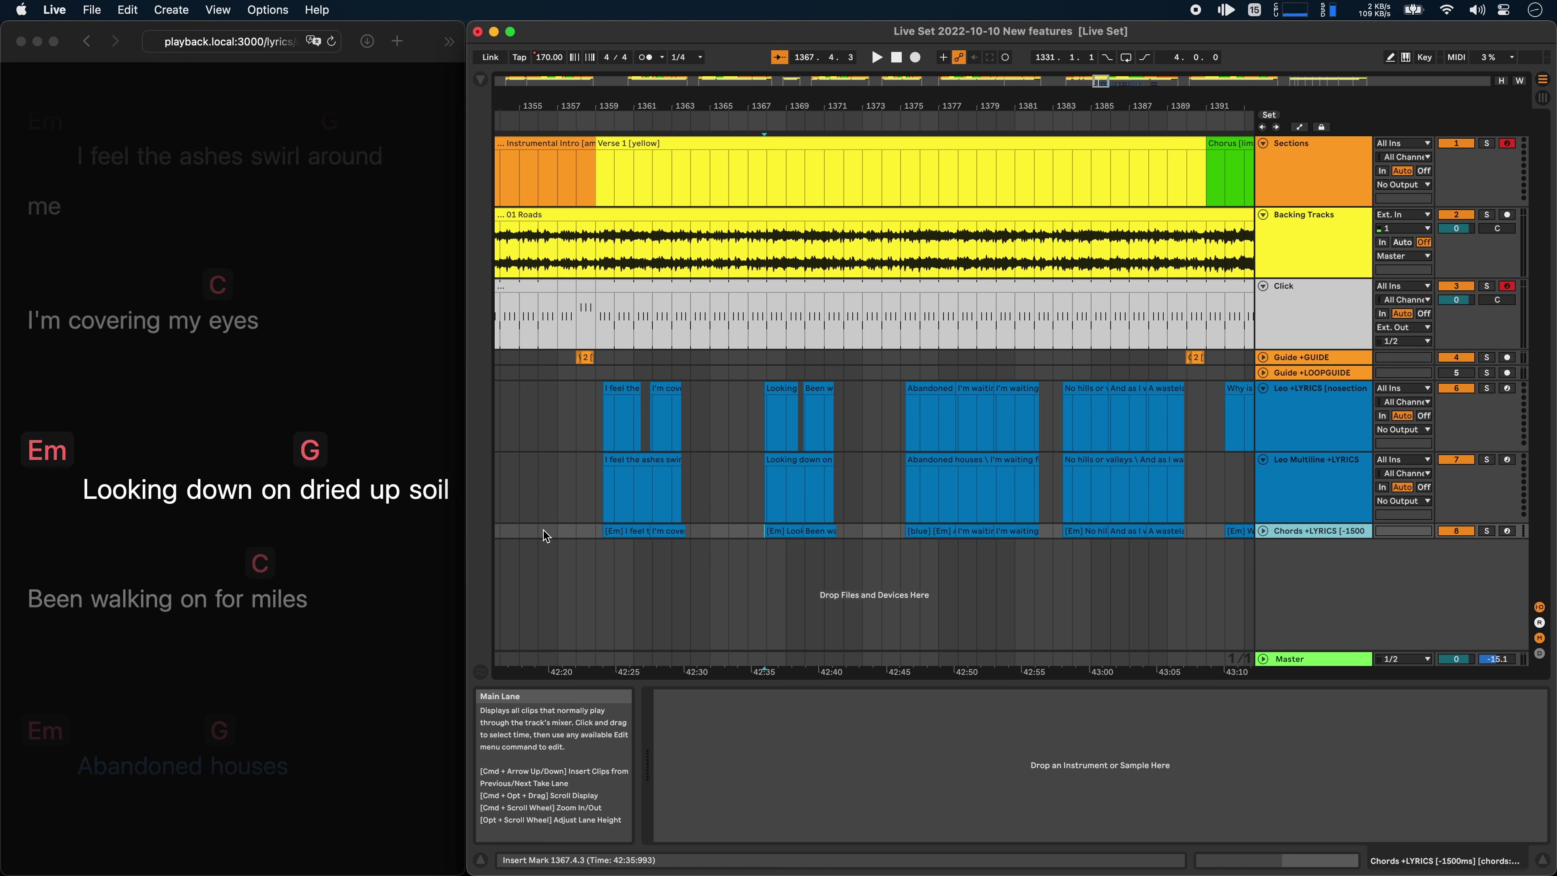
key(space)
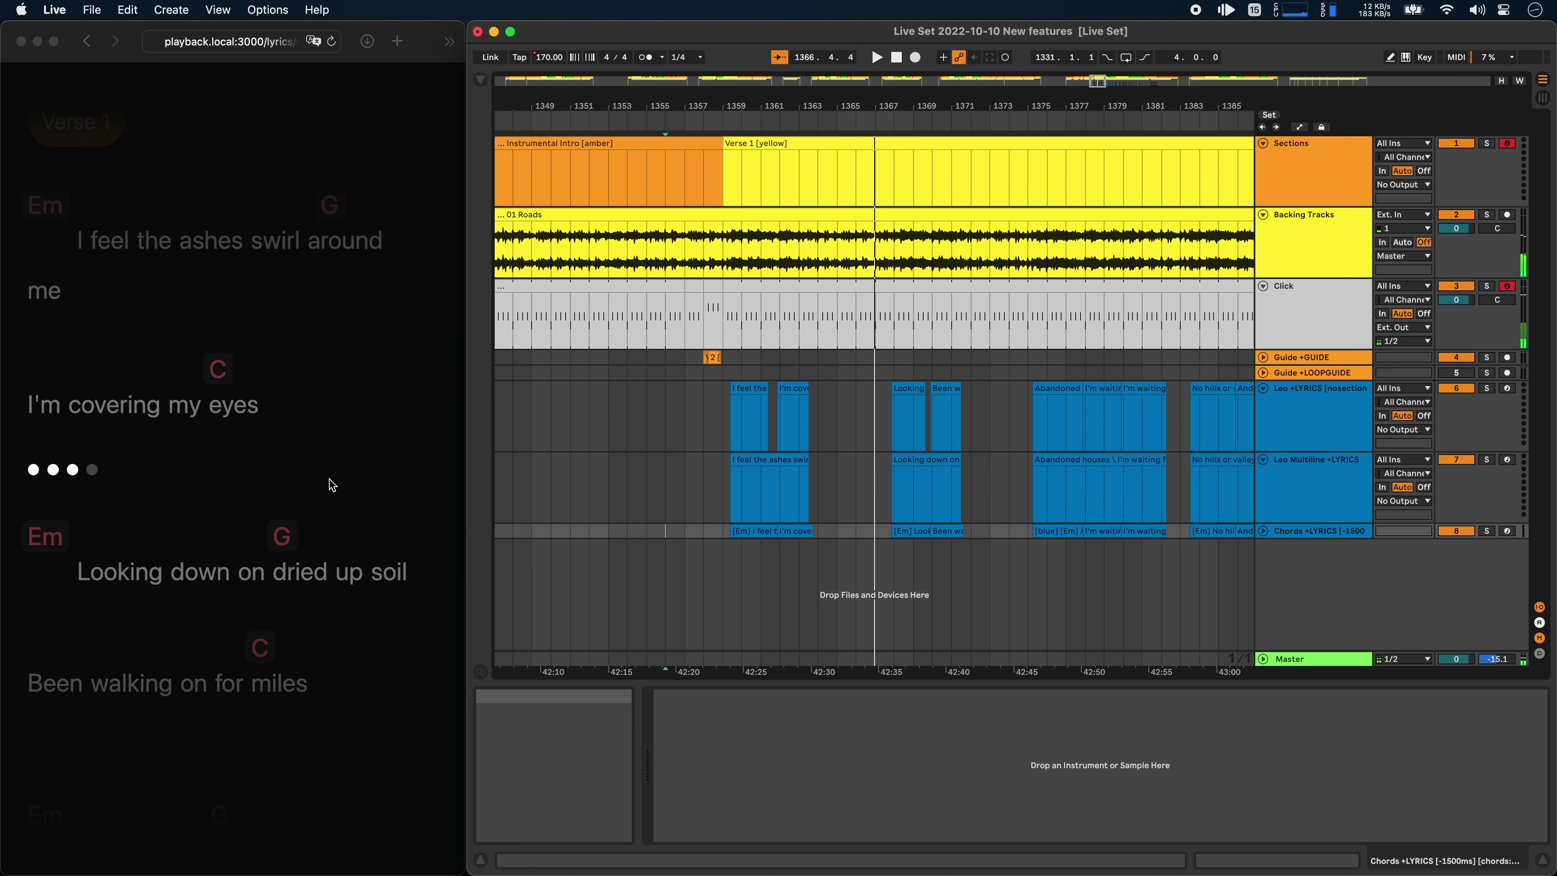
- Change the Chords track name's offset from [-1500ms] to [+1500ms], then return to bar 1359, Verse 1
double_click(1306, 531)
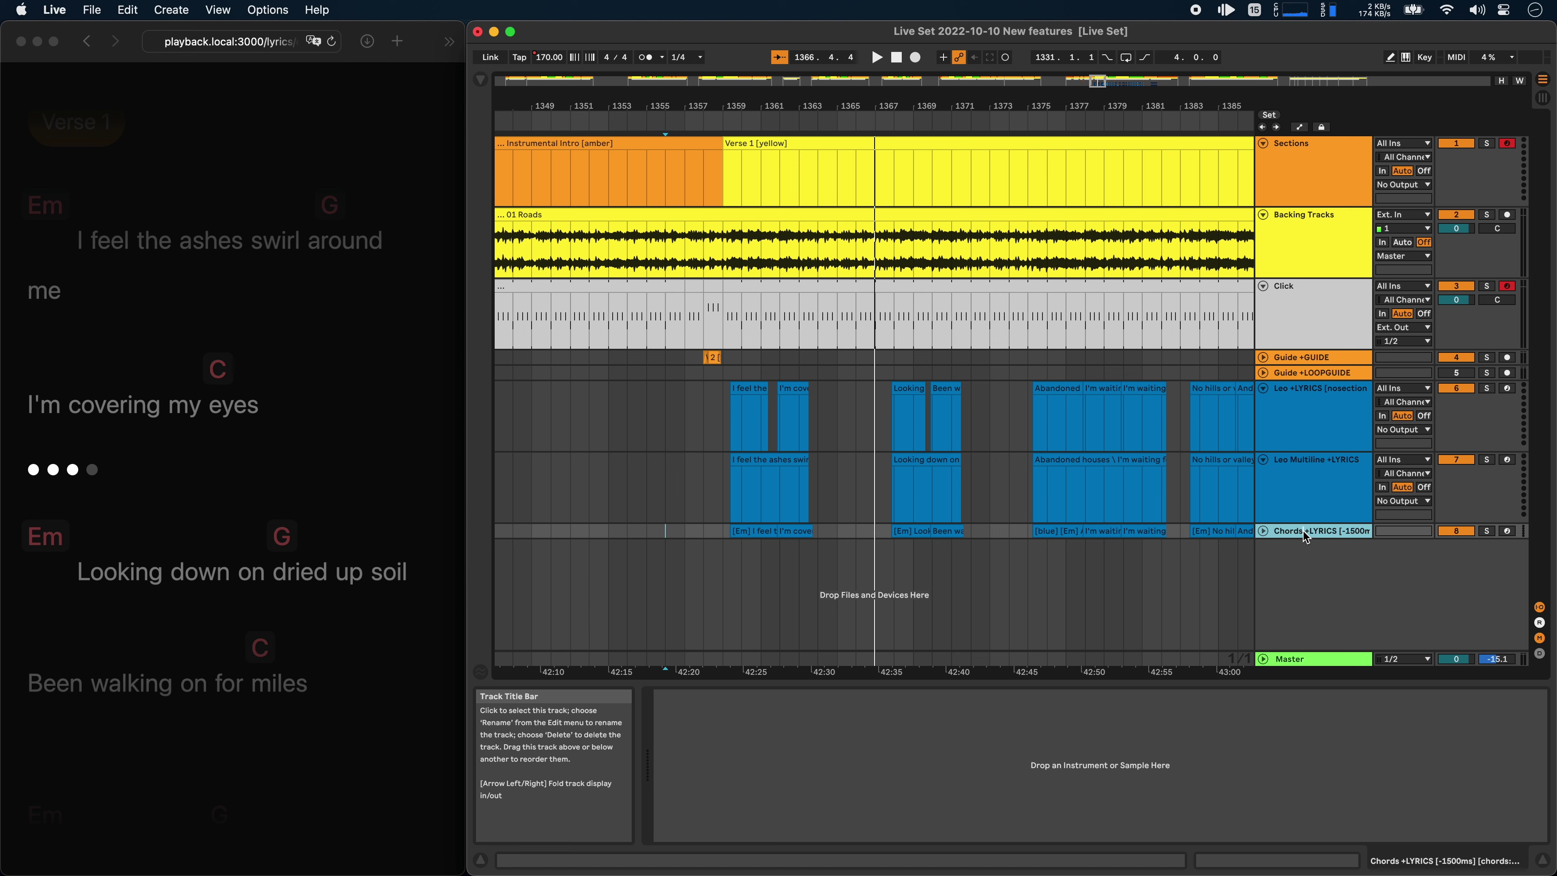
key(Delete)
key(Return)
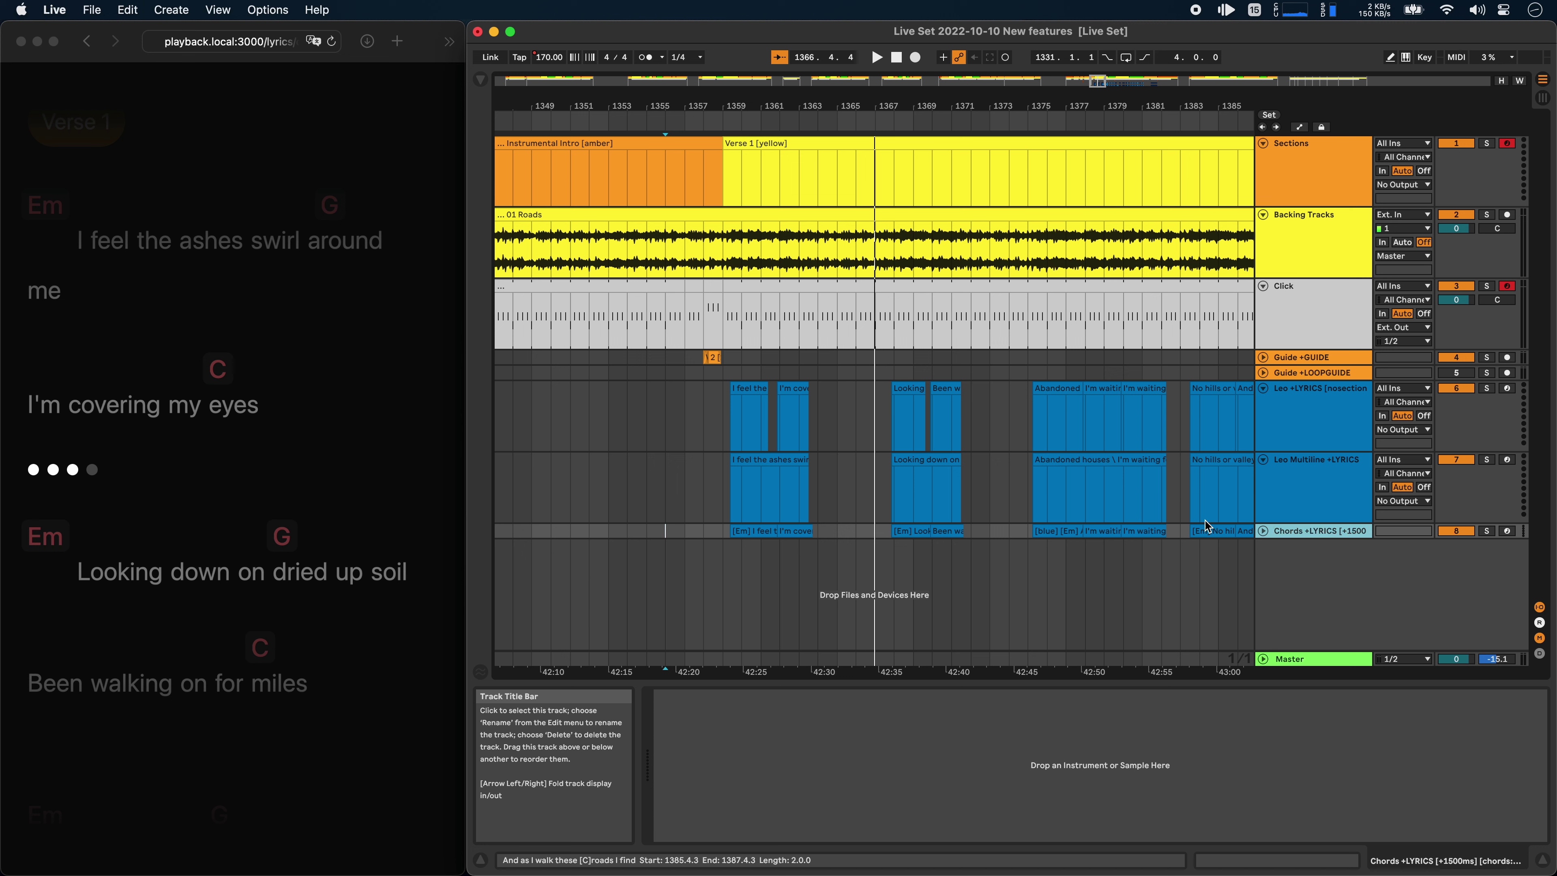
click(721, 532)
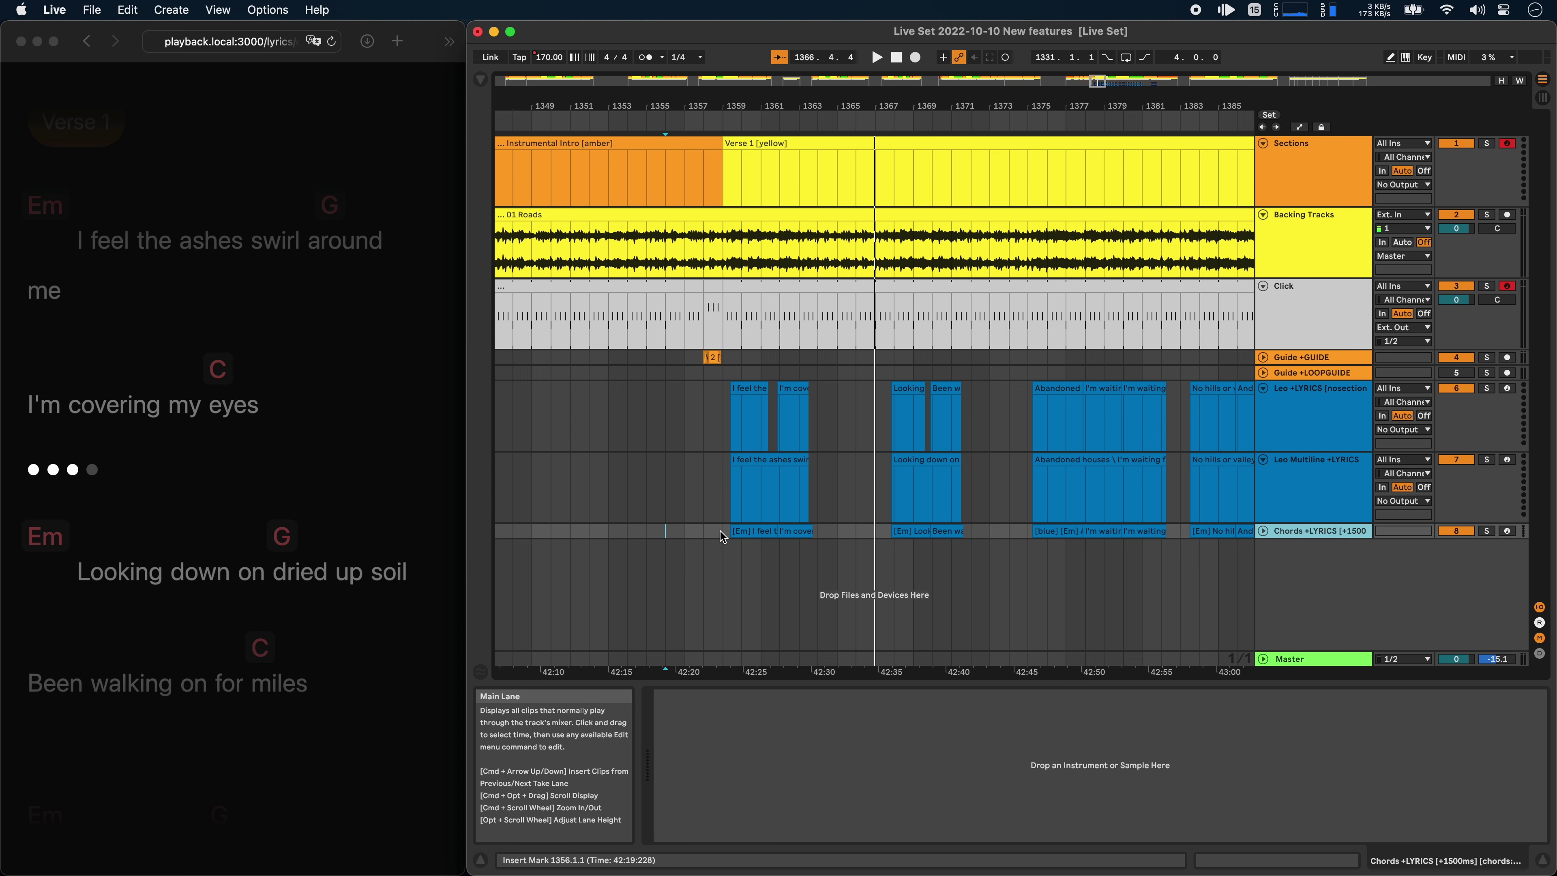